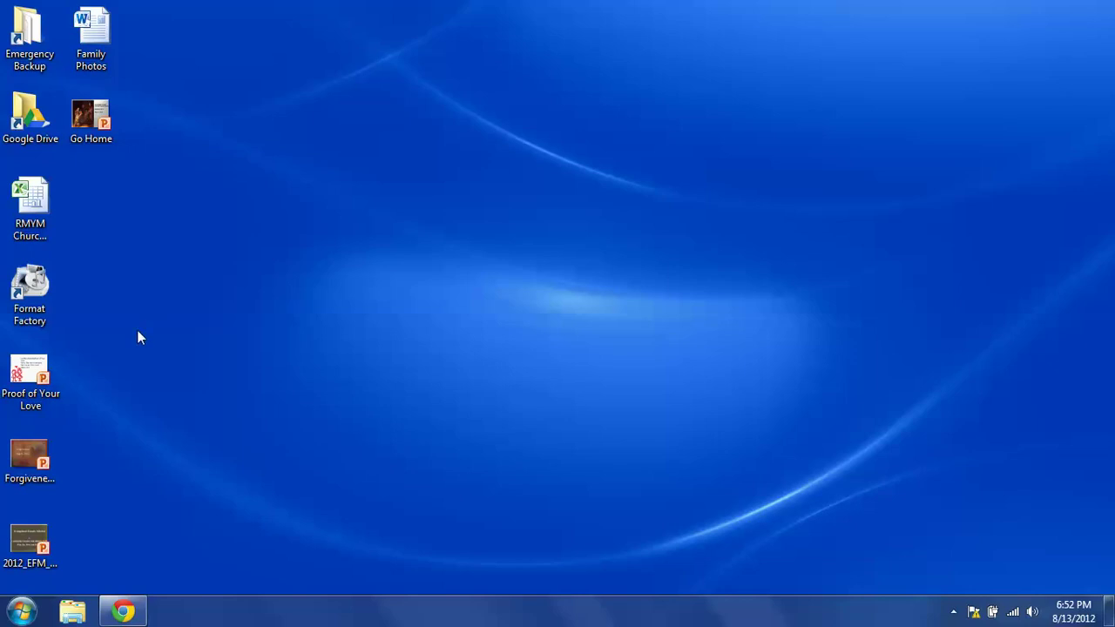
Launch Firefox to the Gmail sign-in page and load google.com in a new tab.
click(26, 612)
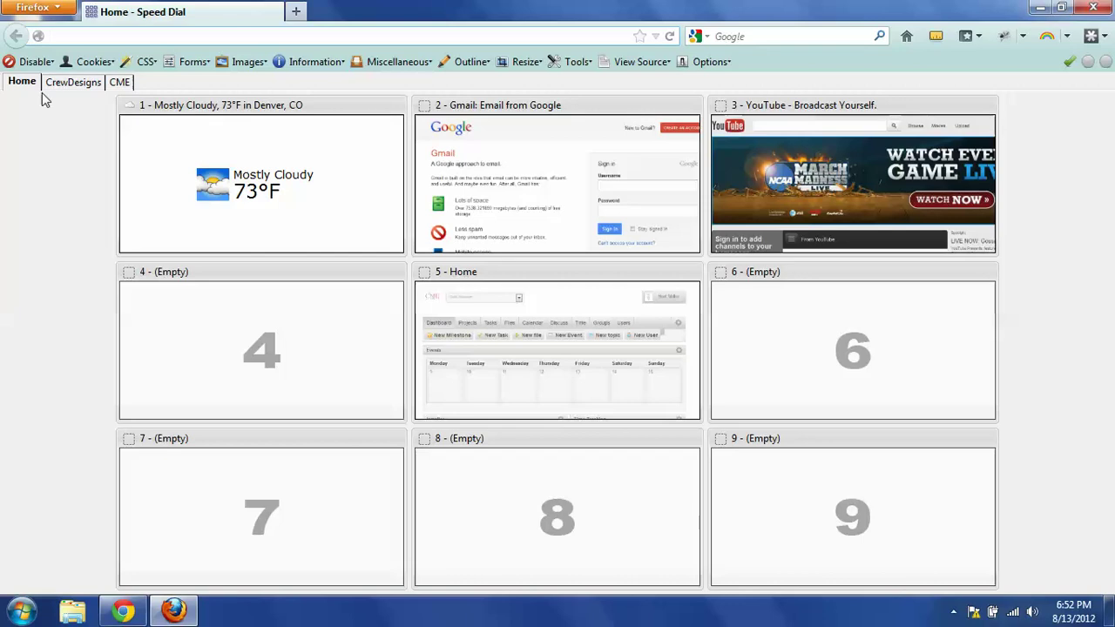
click(526, 179)
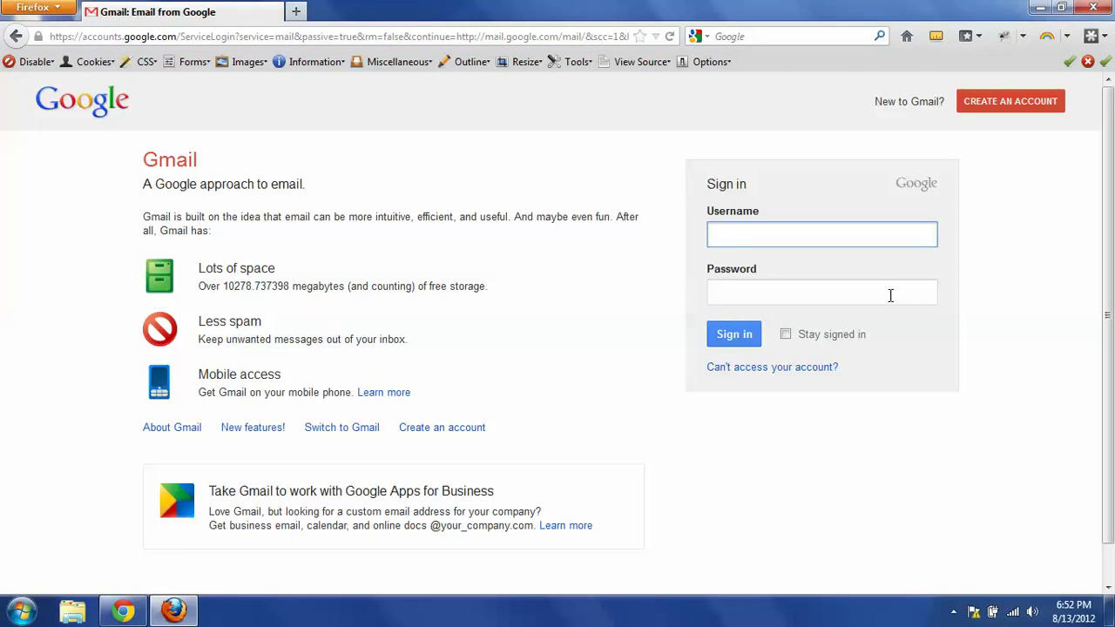
click(295, 11)
text(goo)
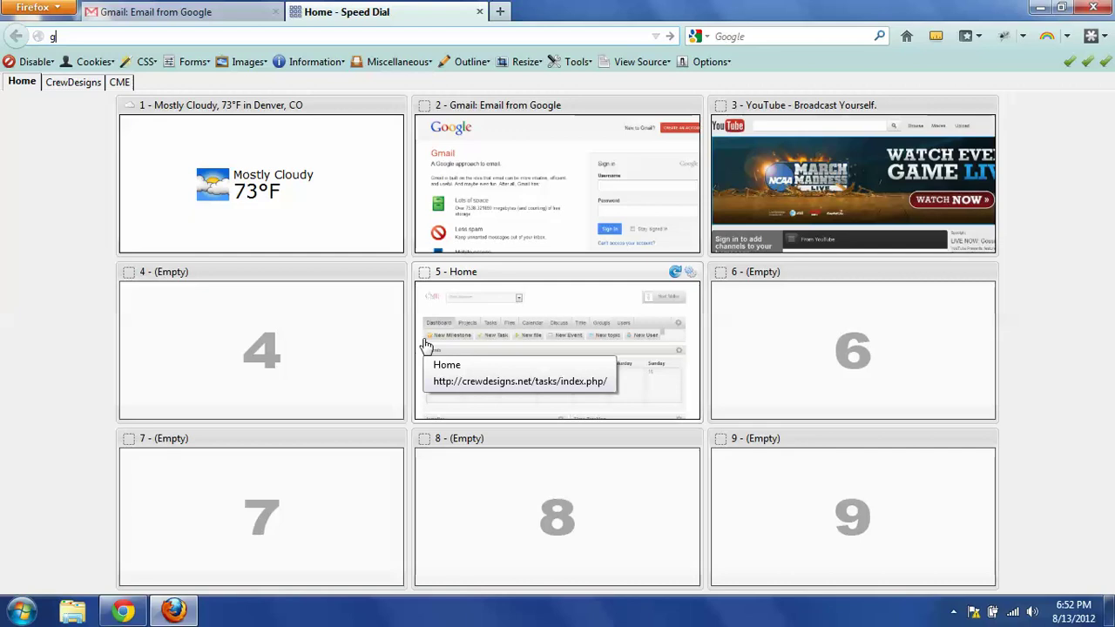
text(gle.com)
key(Return)
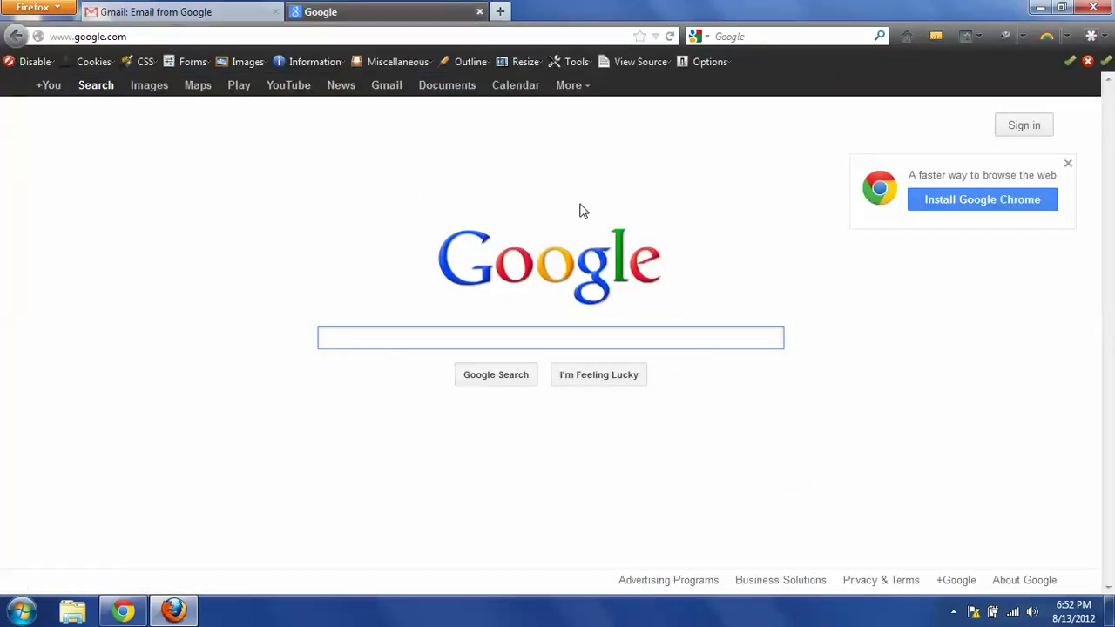
Sign in to the church's Google account by entering its account name and password.
click(1036, 130)
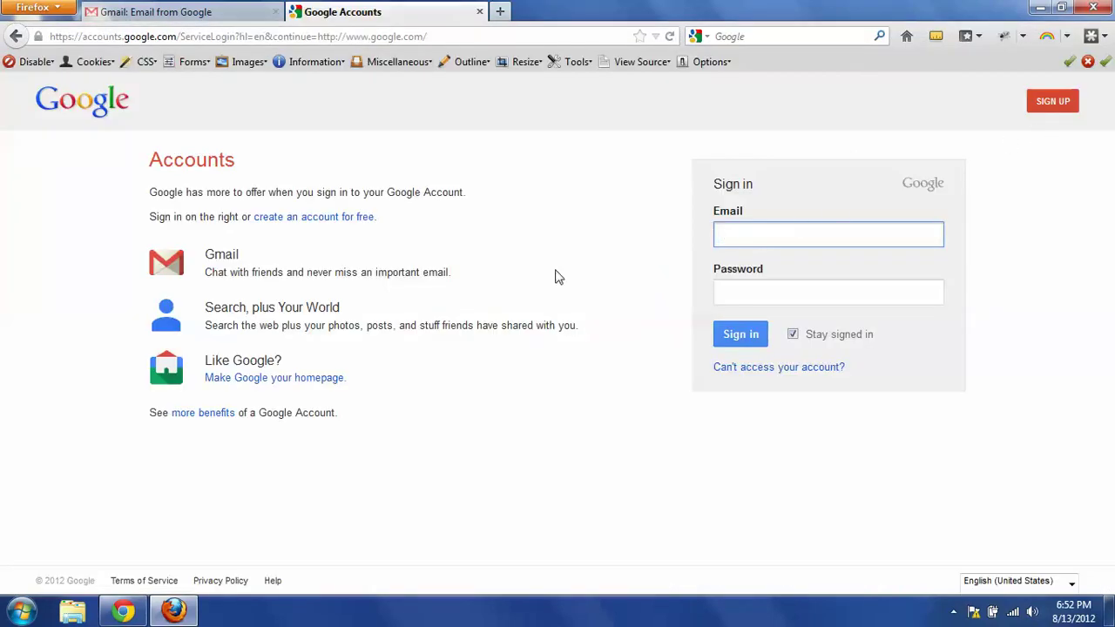
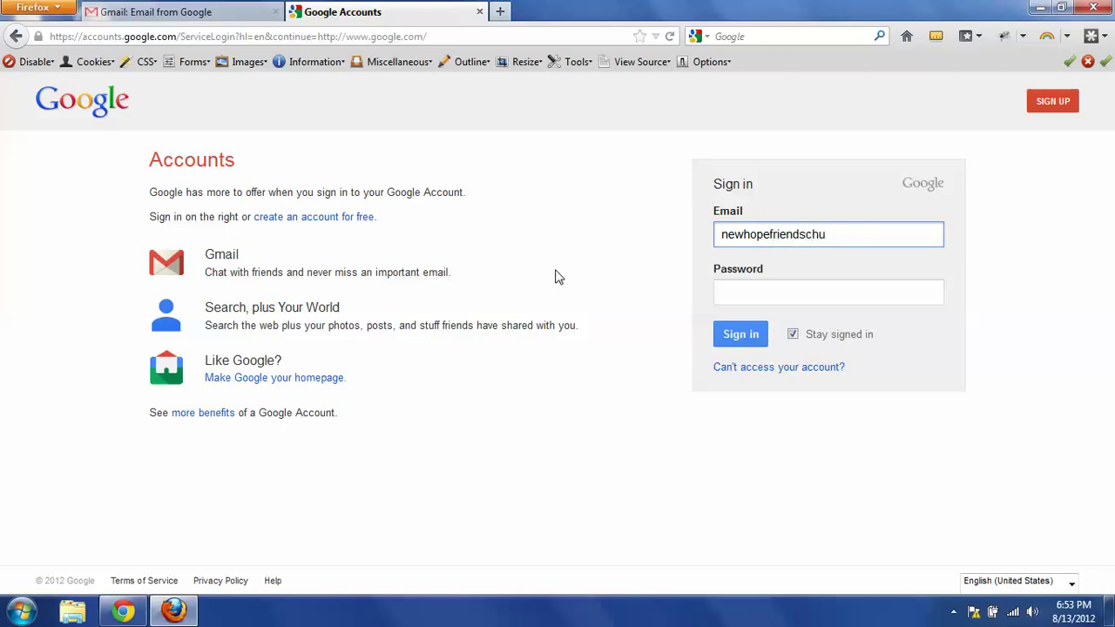
key(Tab)
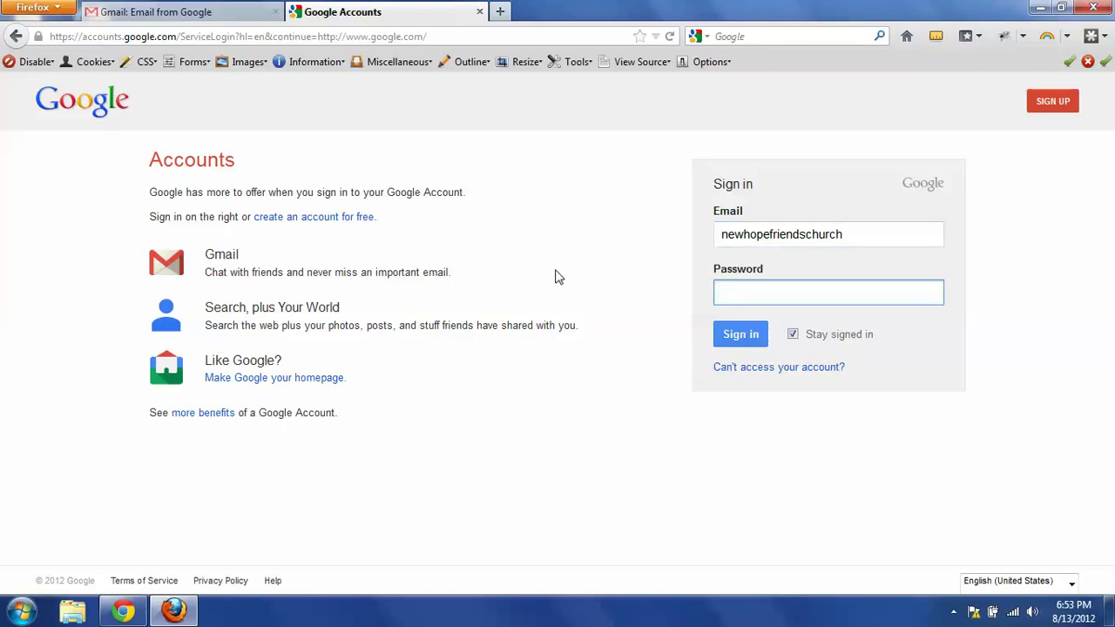
text(••••••••••••)
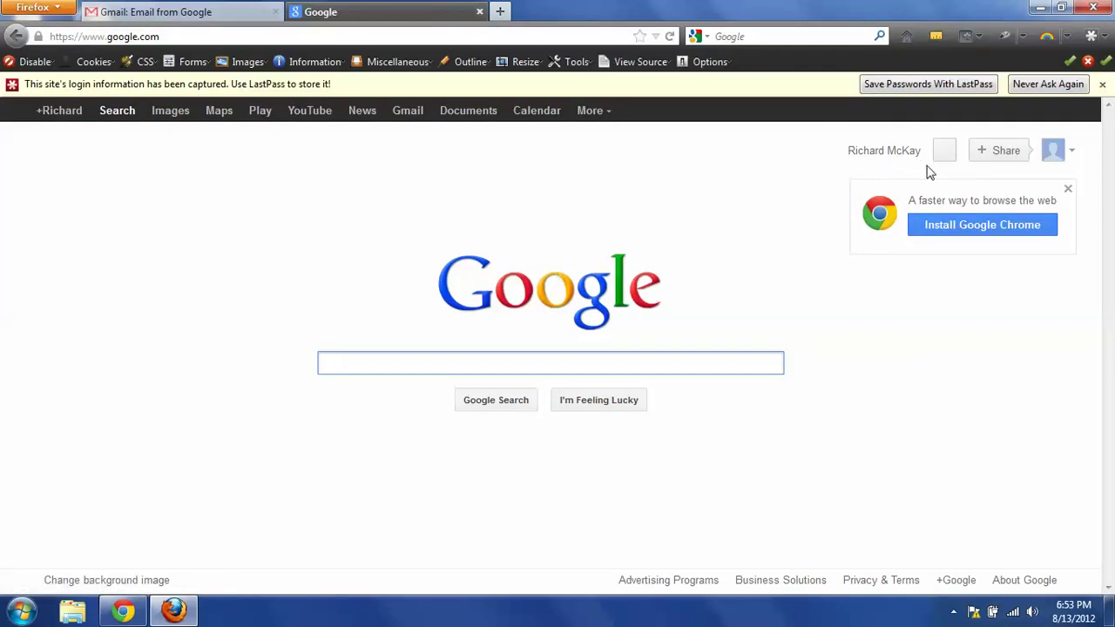
click(880, 150)
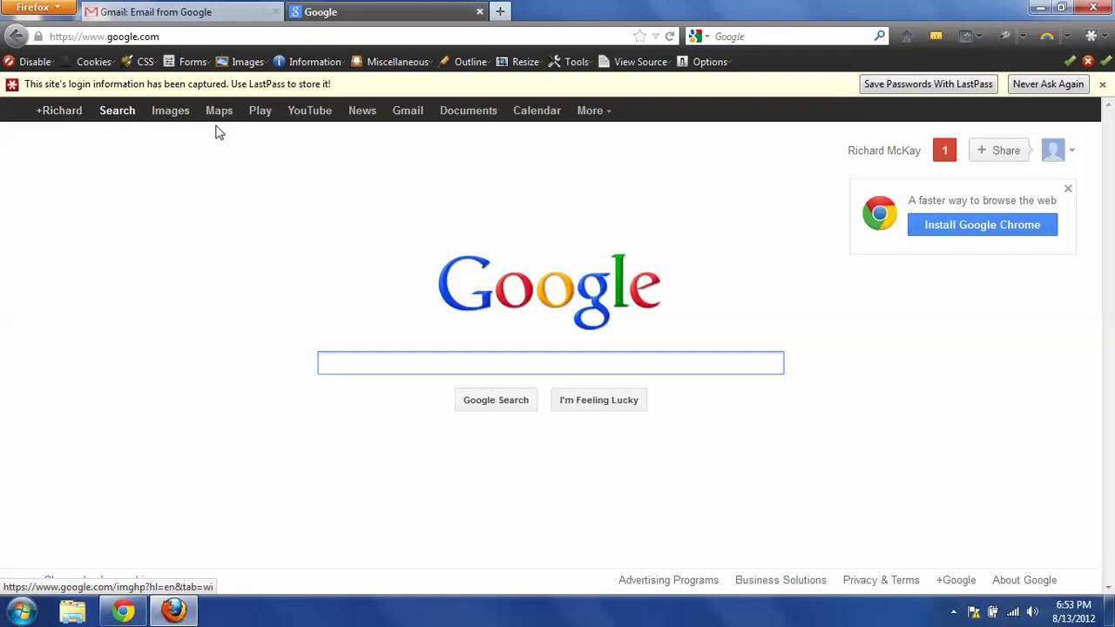
Open Google Calendar's Aug 12–18, 2012 week view and its gear settings menu.
click(537, 111)
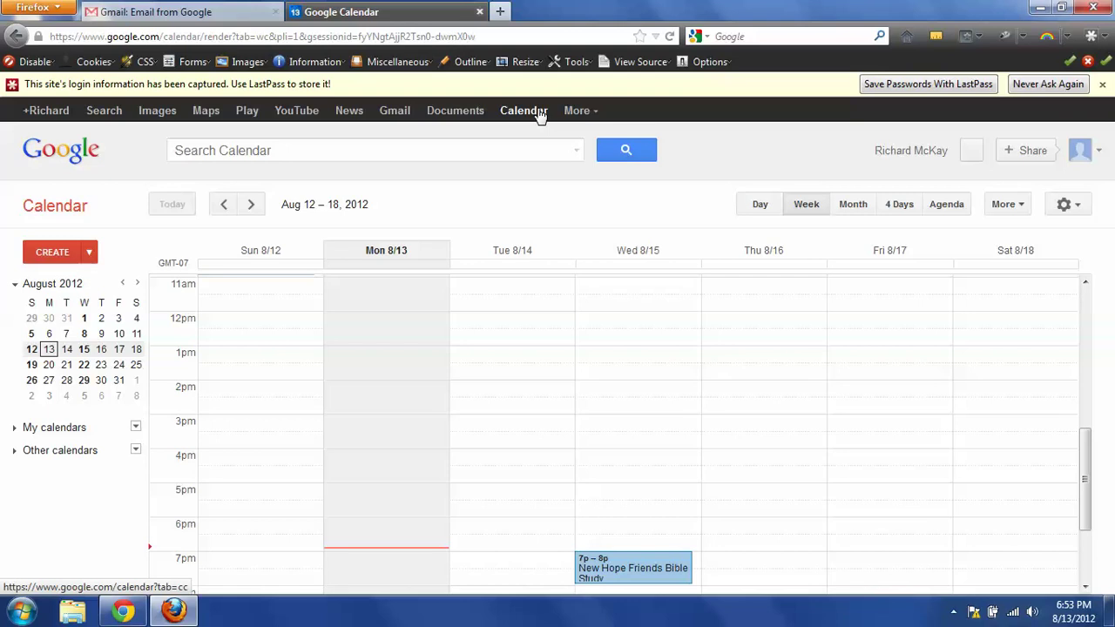
click(537, 112)
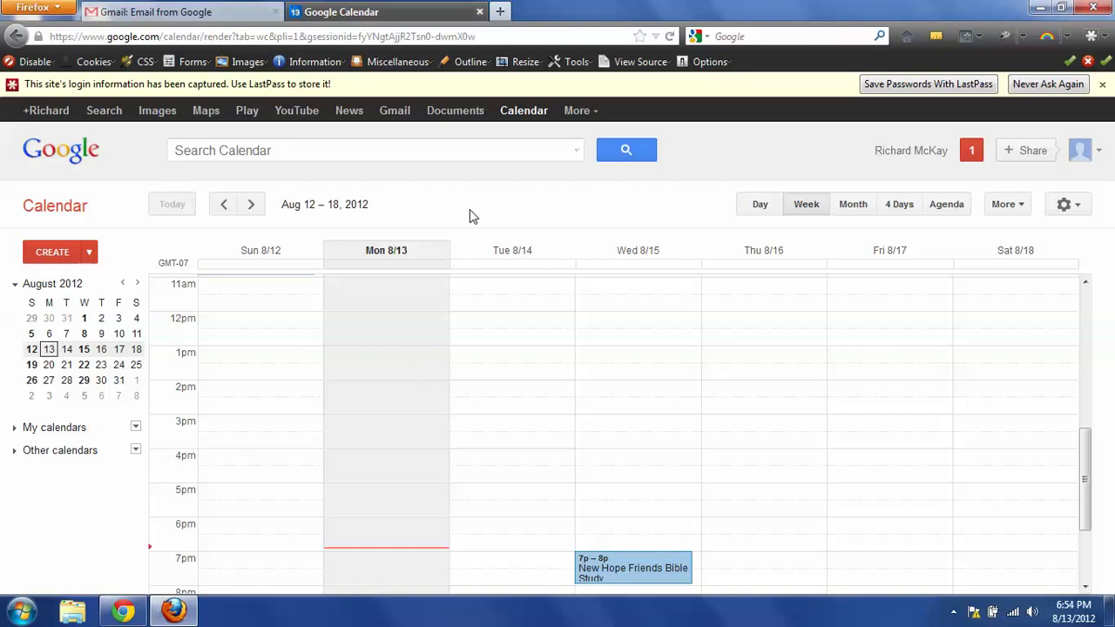
click(1078, 205)
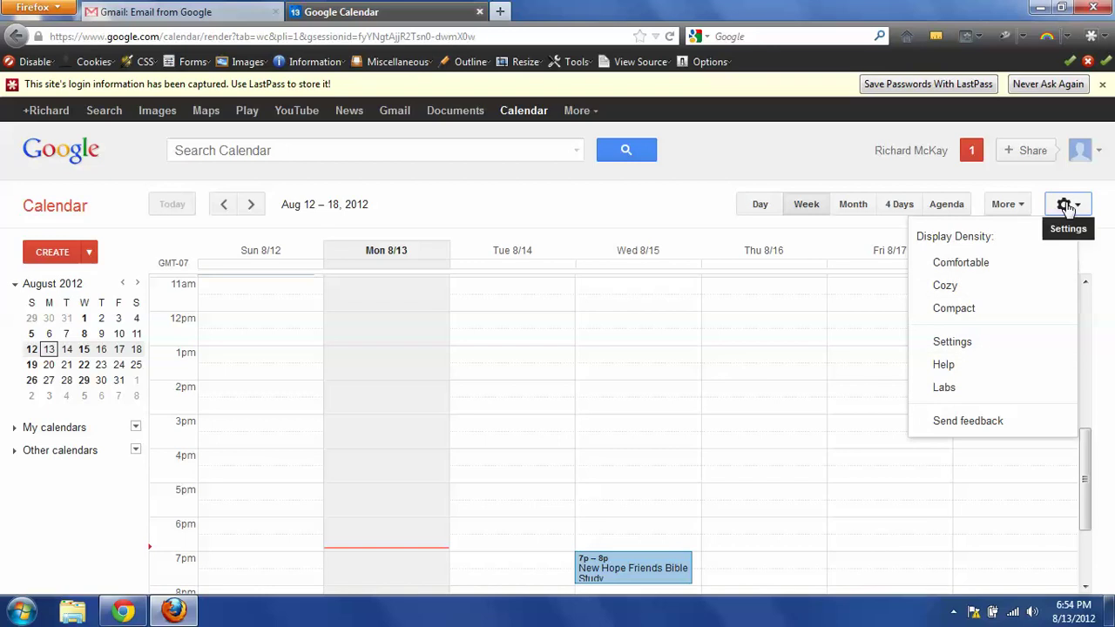
Change the calendar's Default view setting to Month and save the settings.
click(956, 348)
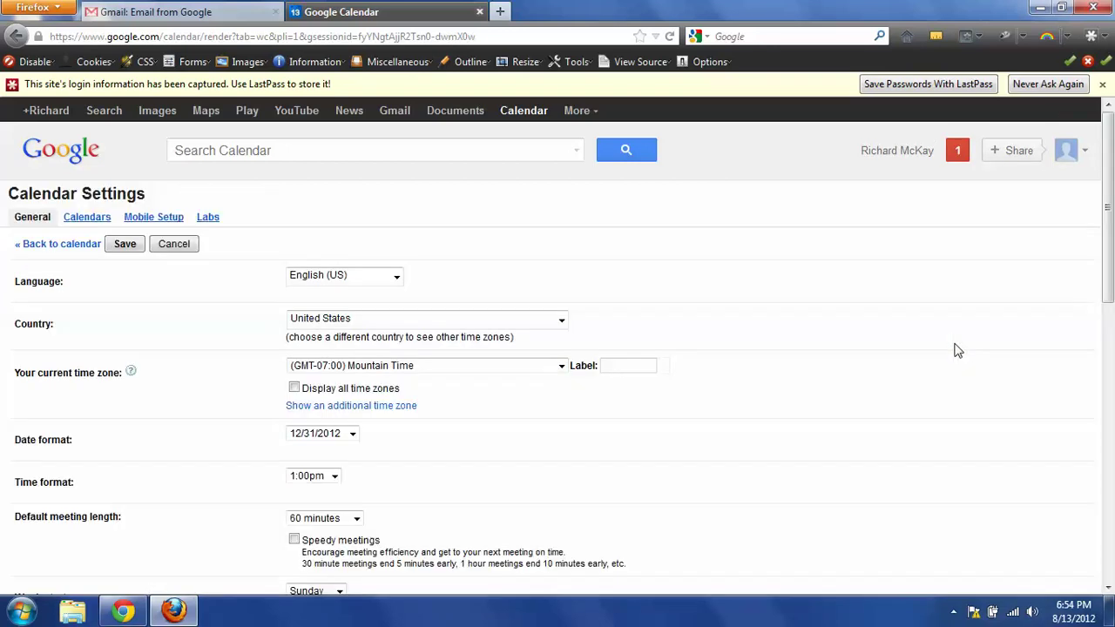
drag(1110, 261, 1100, 469)
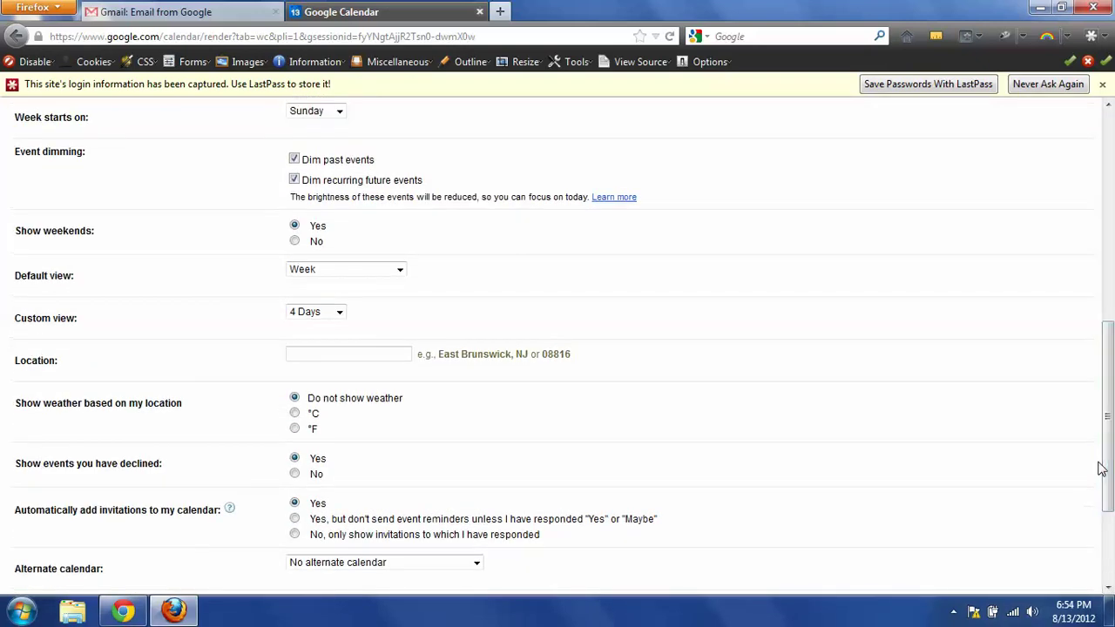
click(399, 269)
click(309, 308)
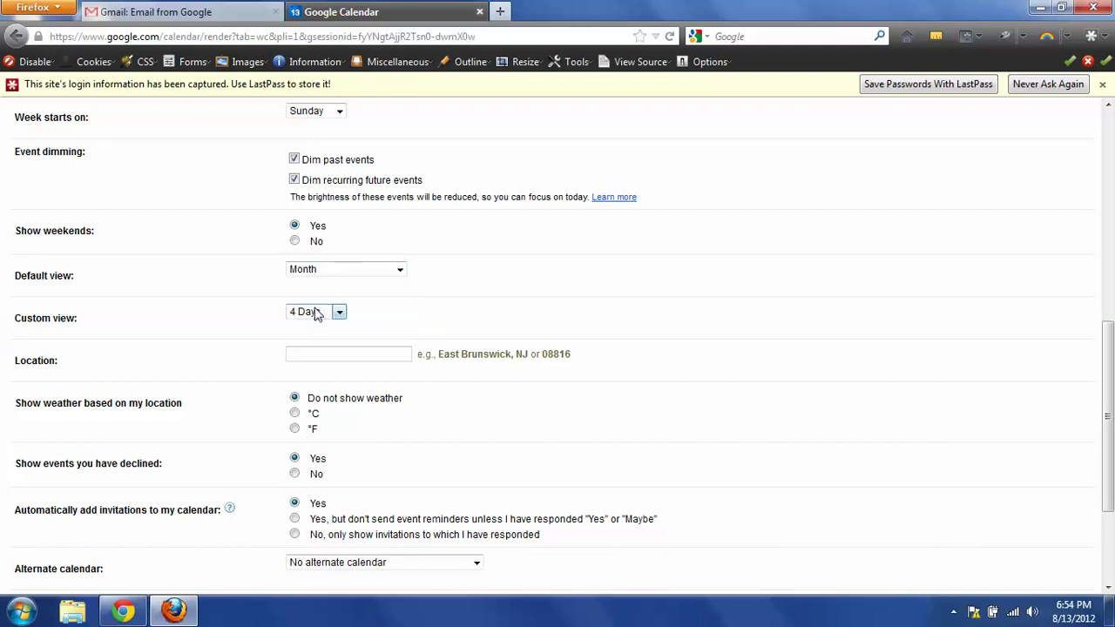
drag(1110, 354, 1110, 423)
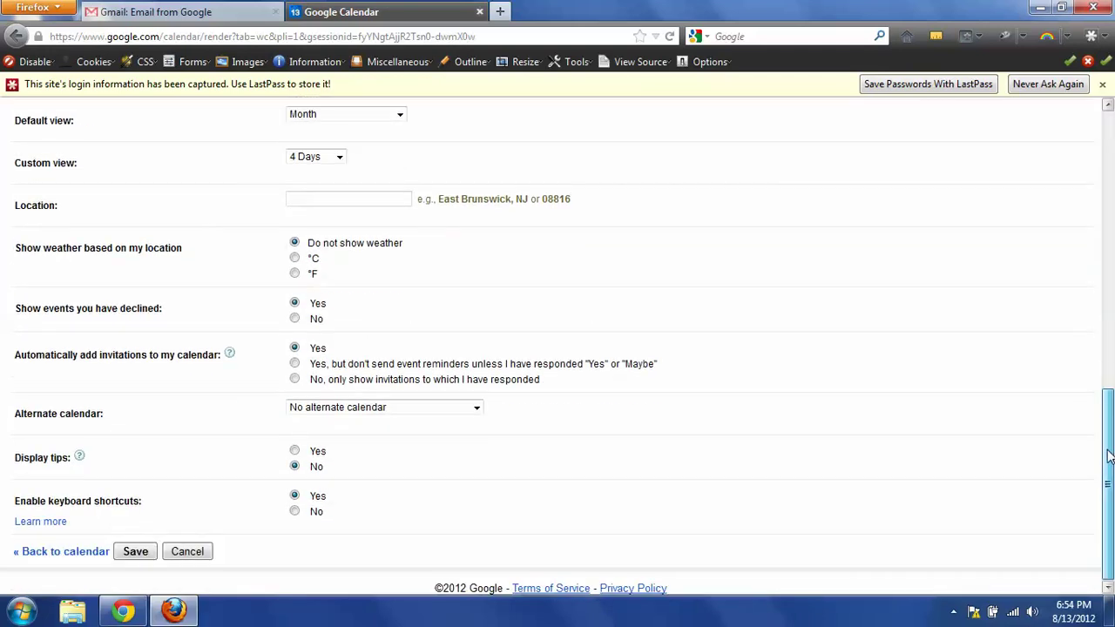
click(130, 552)
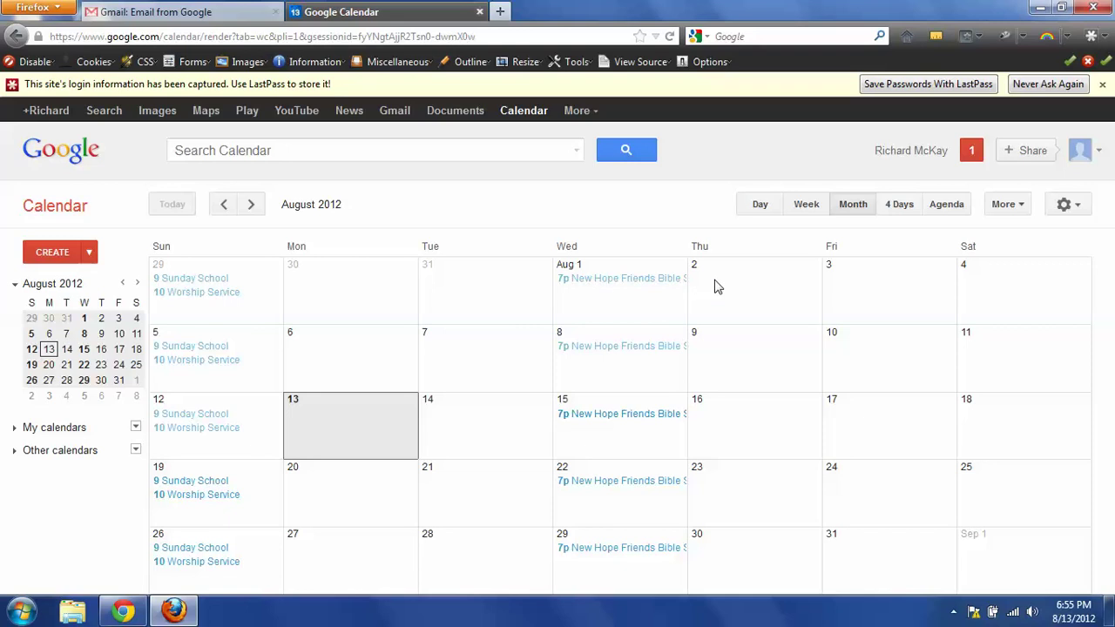
Create a 'Bible Study' event starting at 6:00pm at New Hope Friends Church.
click(65, 259)
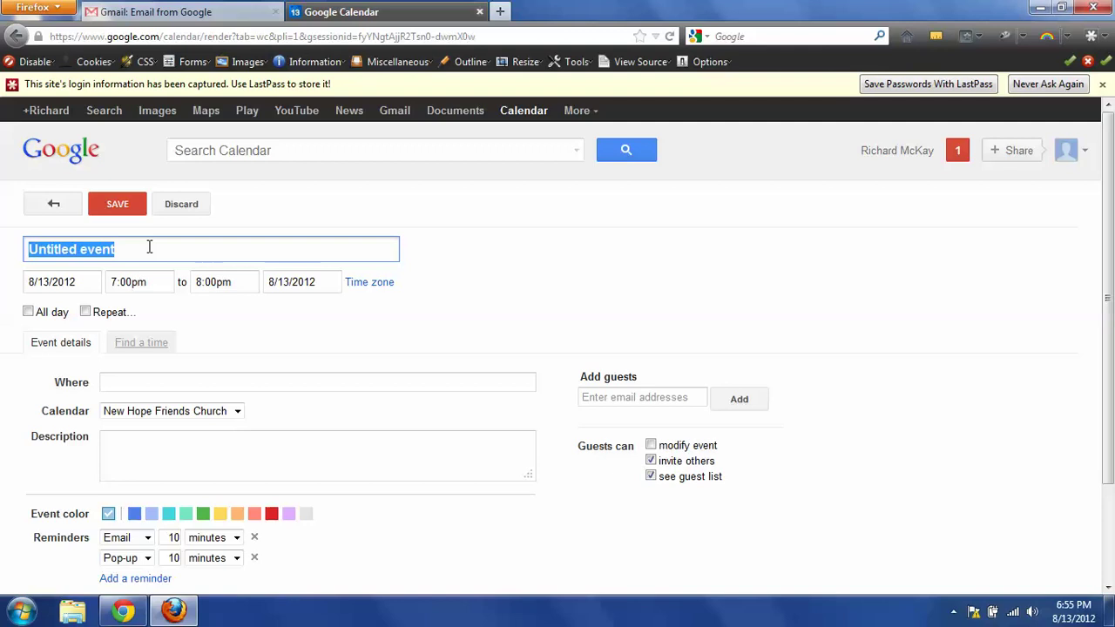
text(Bi)
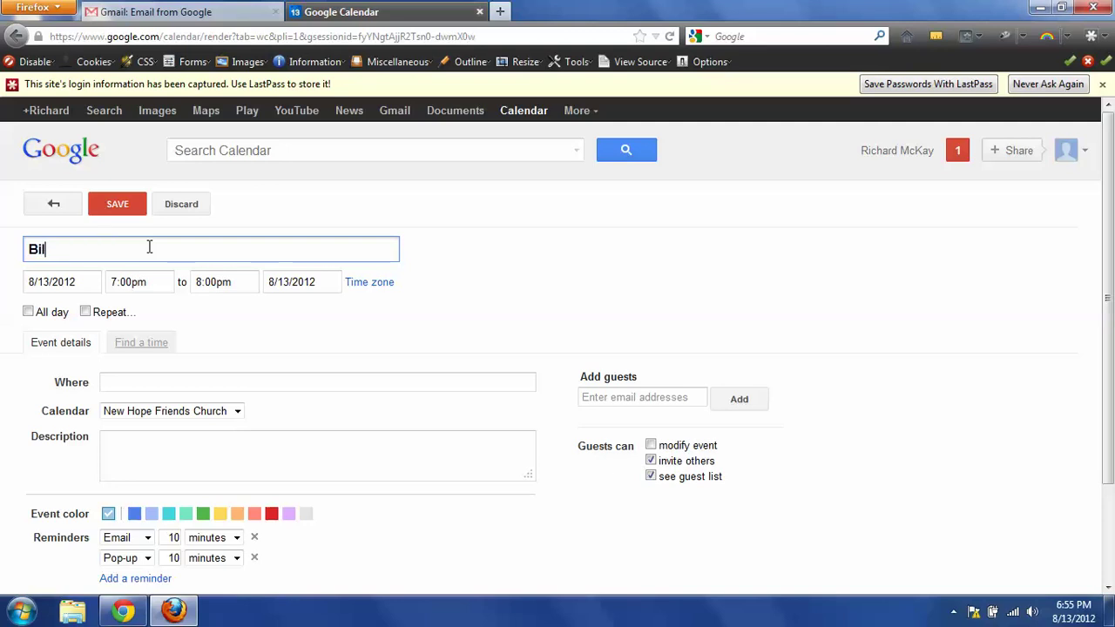
text(ble Study)
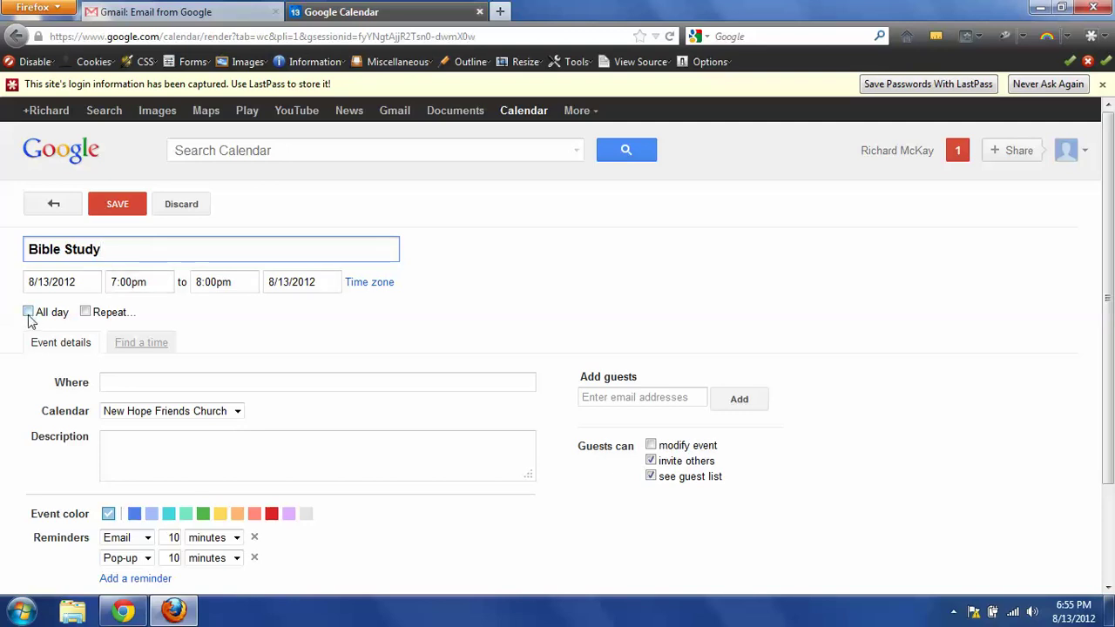
click(169, 282)
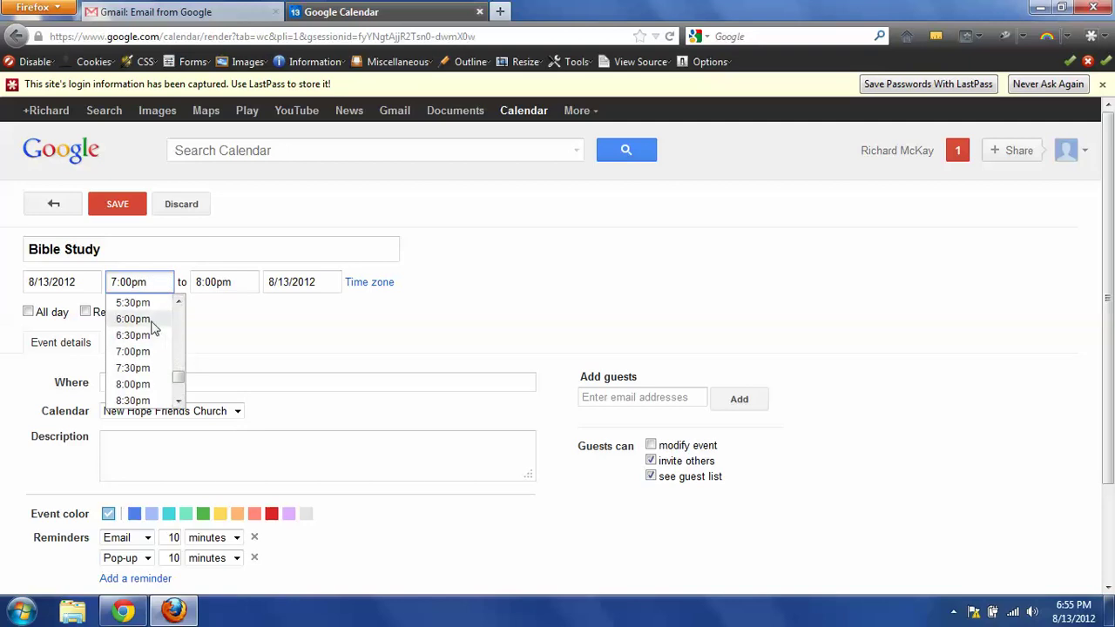
click(149, 320)
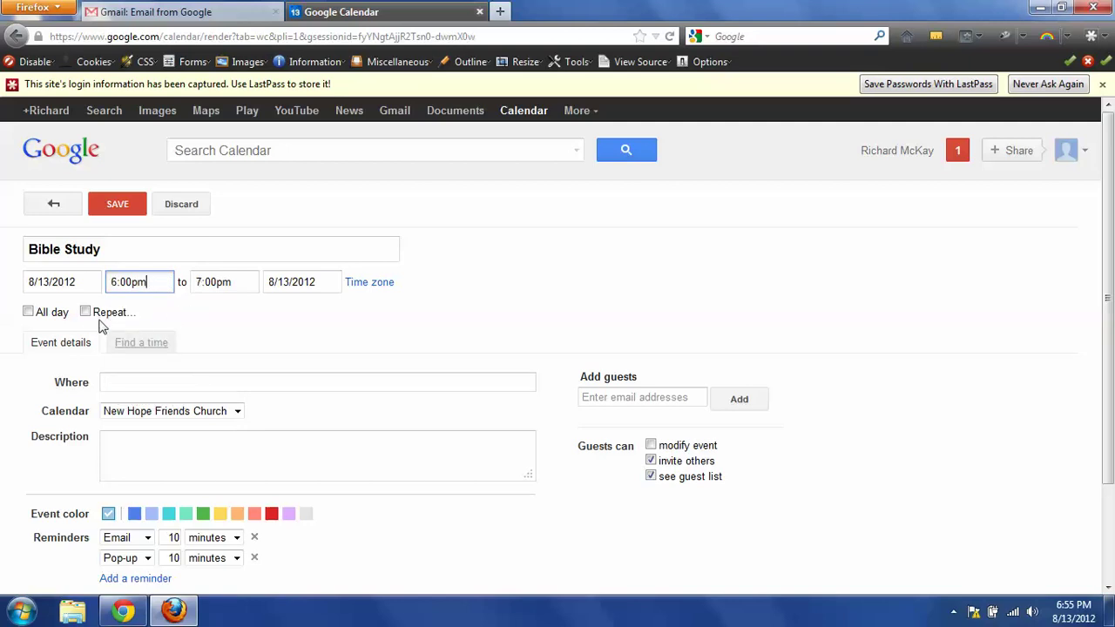
click(119, 383)
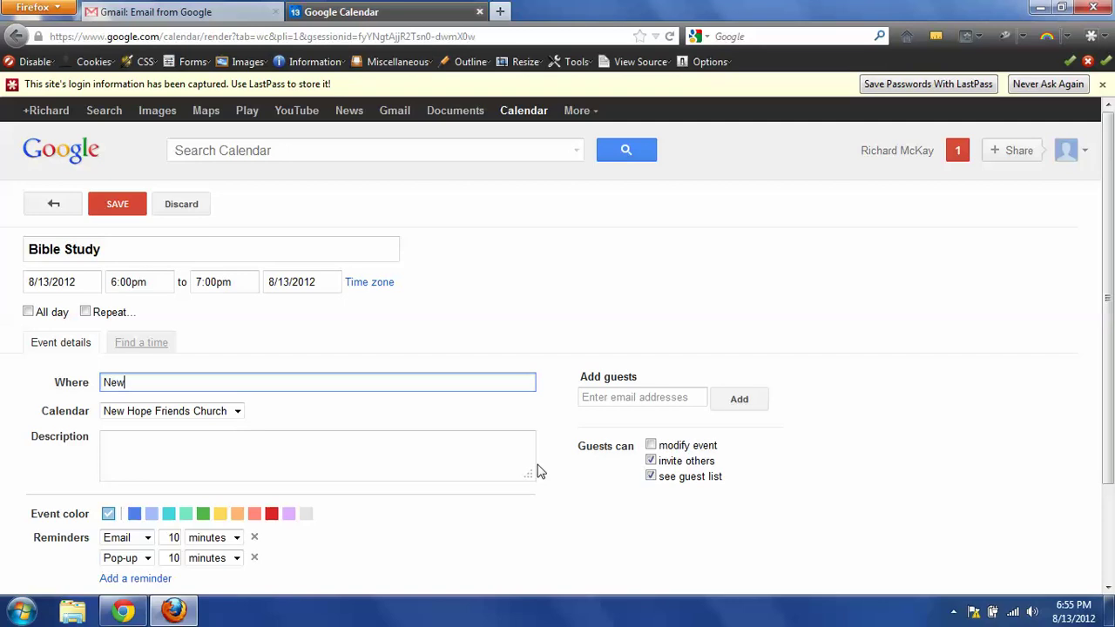
text(New Hops)
text( Friends Church)
Save the Bible Study event onto Monday, August 13.
click(118, 209)
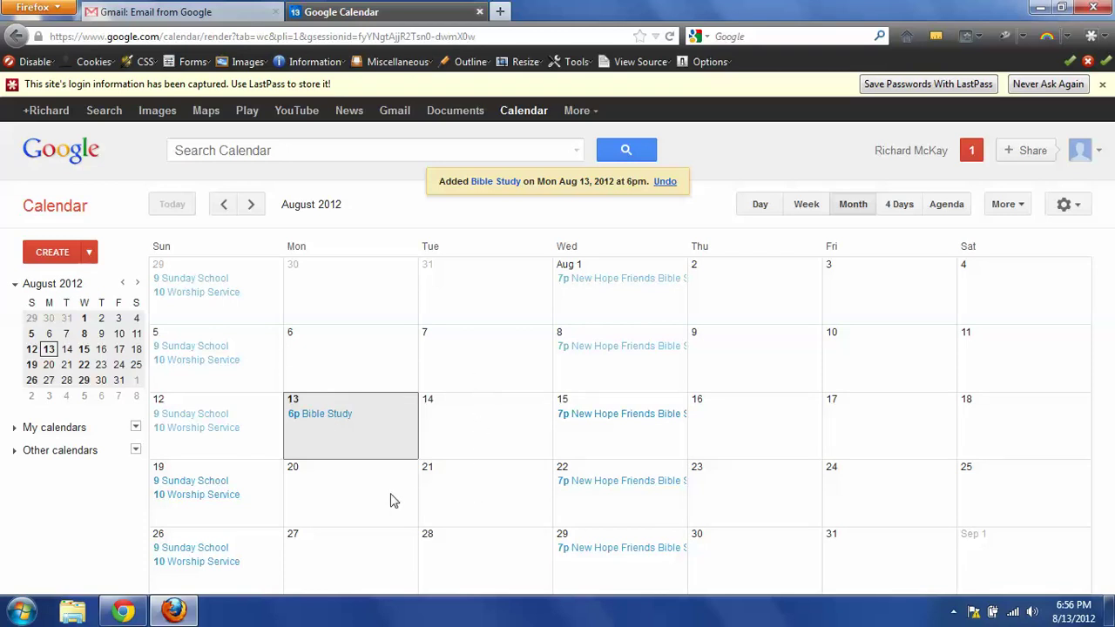
Start an all-day event on August 21 titled 'Ladies Bible Study'.
double_click(464, 492)
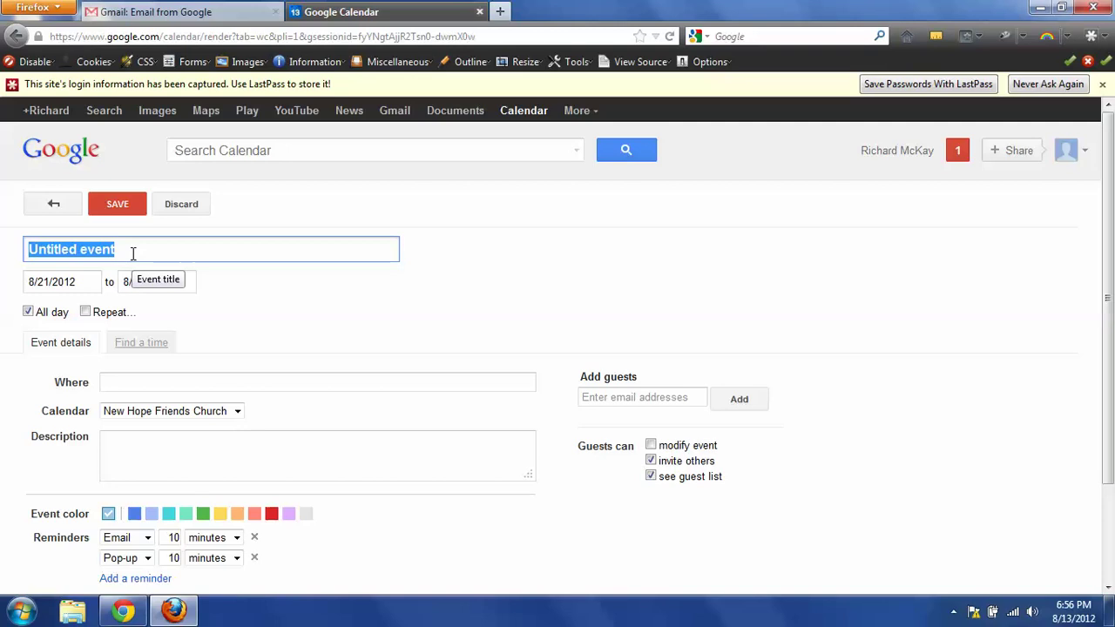
text(Ladies)
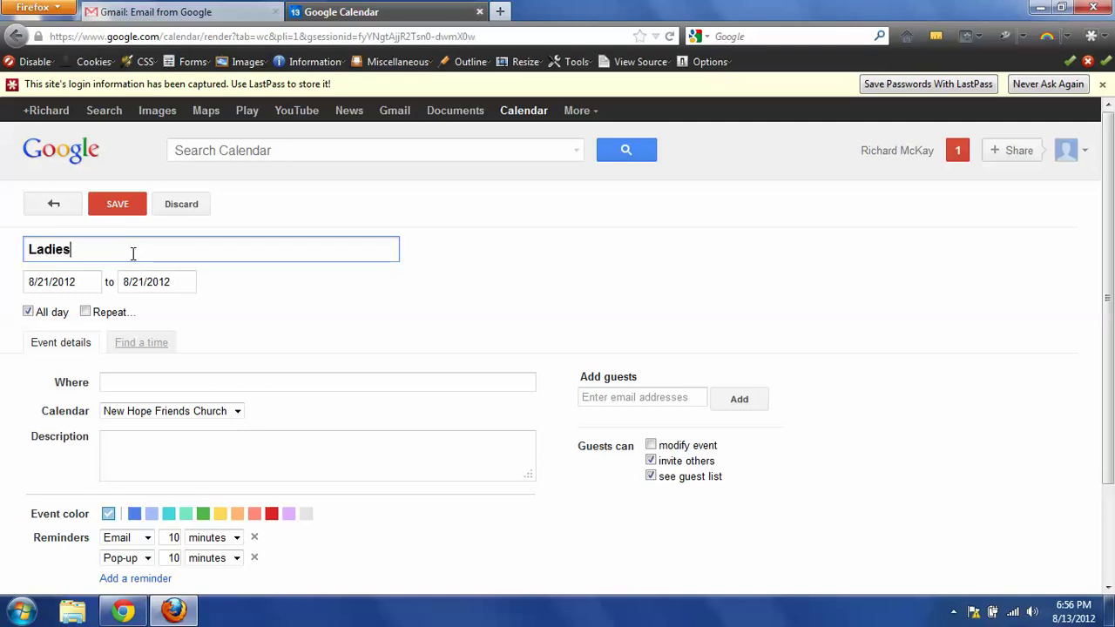
text( Bibles)
key(BackSpace)
text(S)
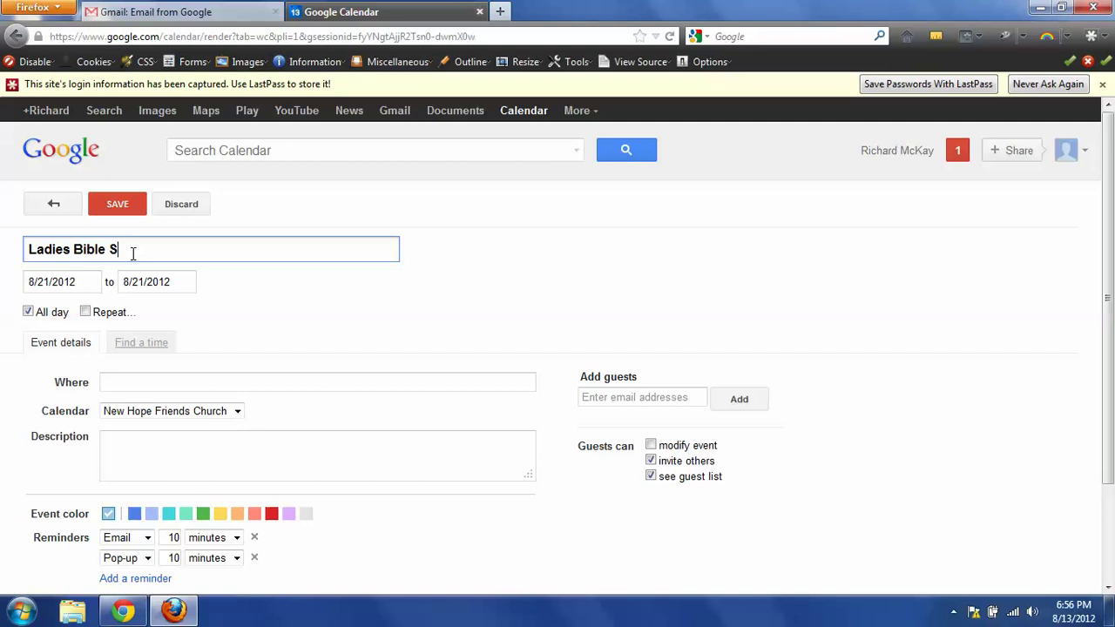
text(tudy)
Set its location to New Hope Friends Church and save the event.
click(104, 384)
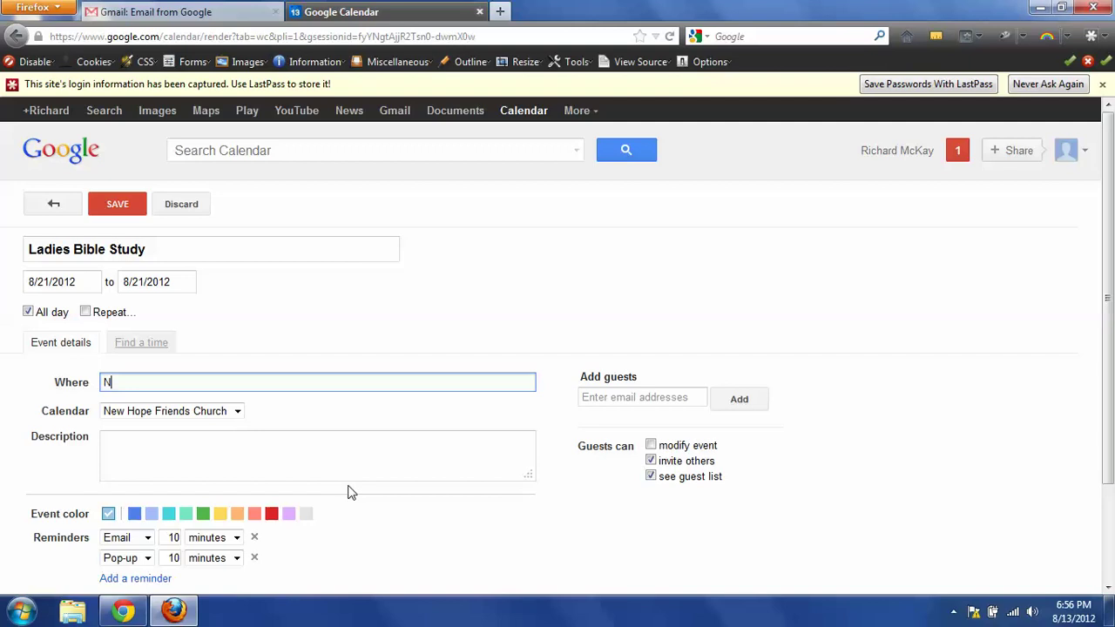
text(New Ho)
text(pe Freind)
key(BackSpace)
key(BackSpace)
key(BackSpace)
key(BackSpace)
text(iends Chur)
key(BackSpace)
key(BackSpace)
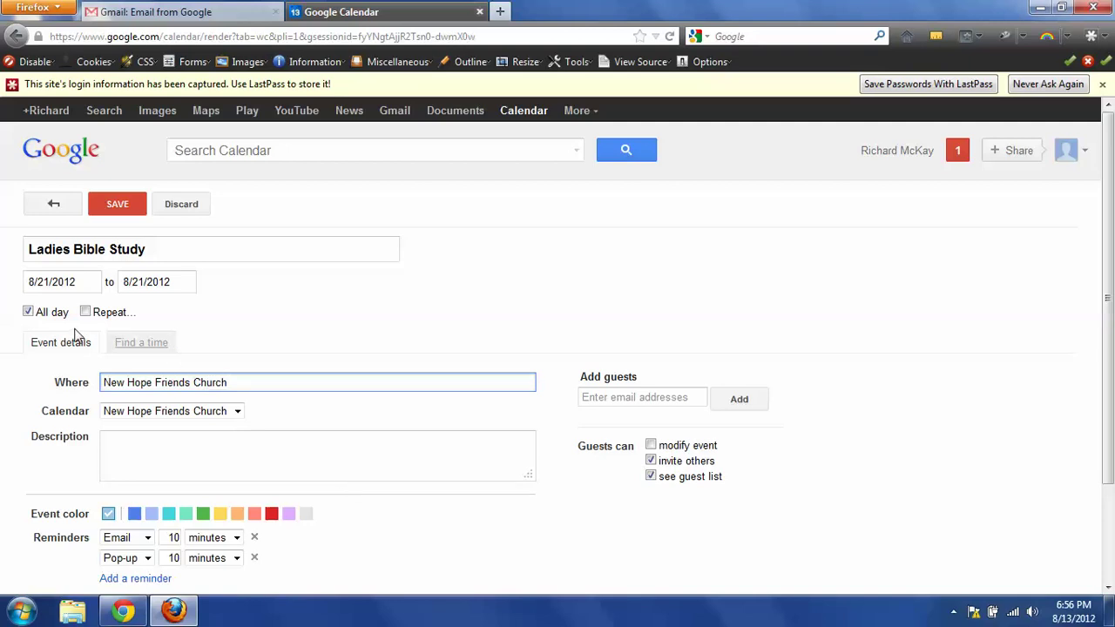
click(110, 204)
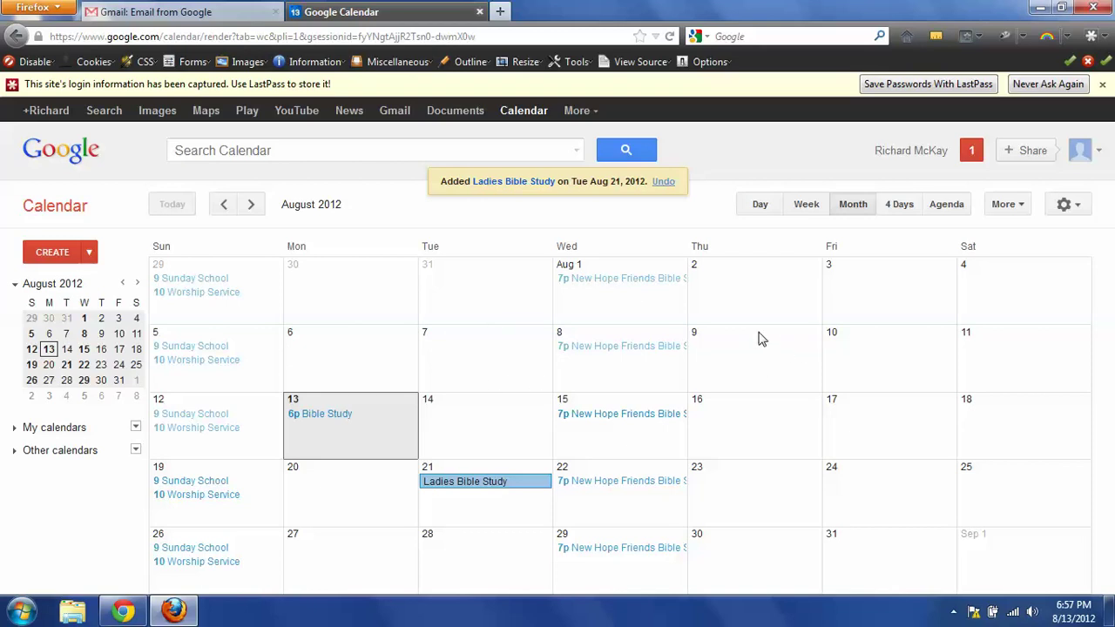
Start a new event on Friday August 10 titled 'Co-Ed Bible Study'.
double_click(858, 360)
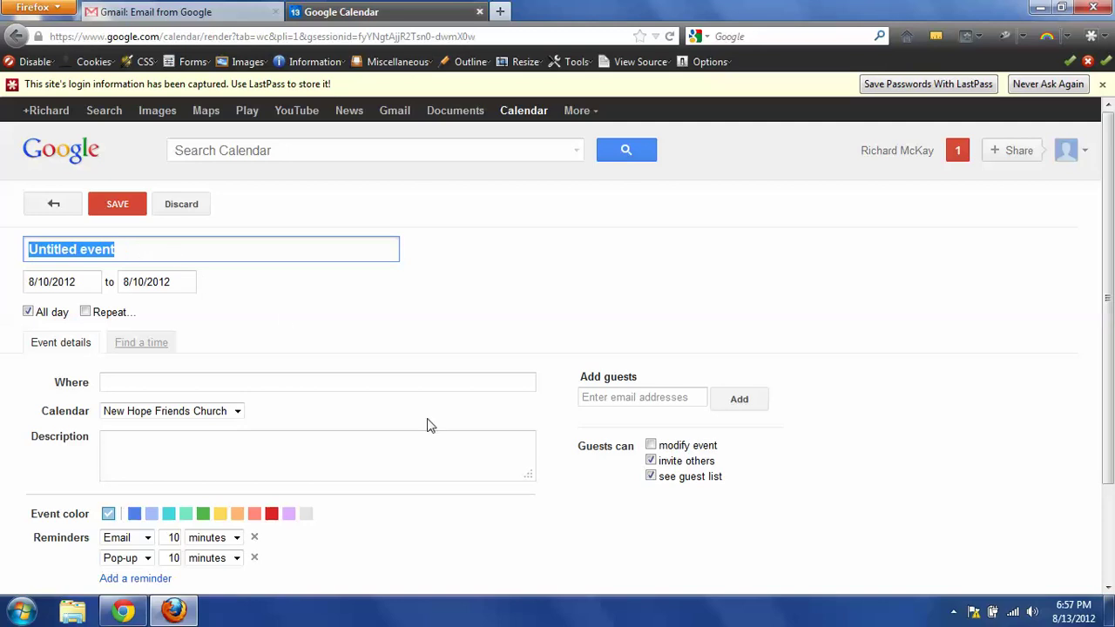
text(C)
key(BackSpace)
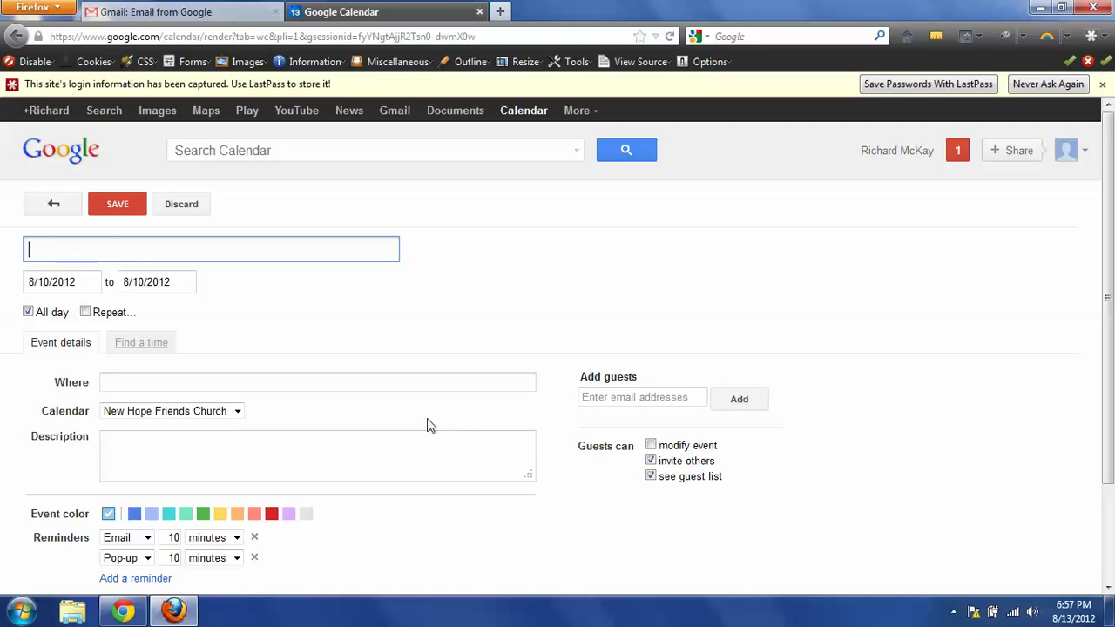
text(Co-Ed Bib)
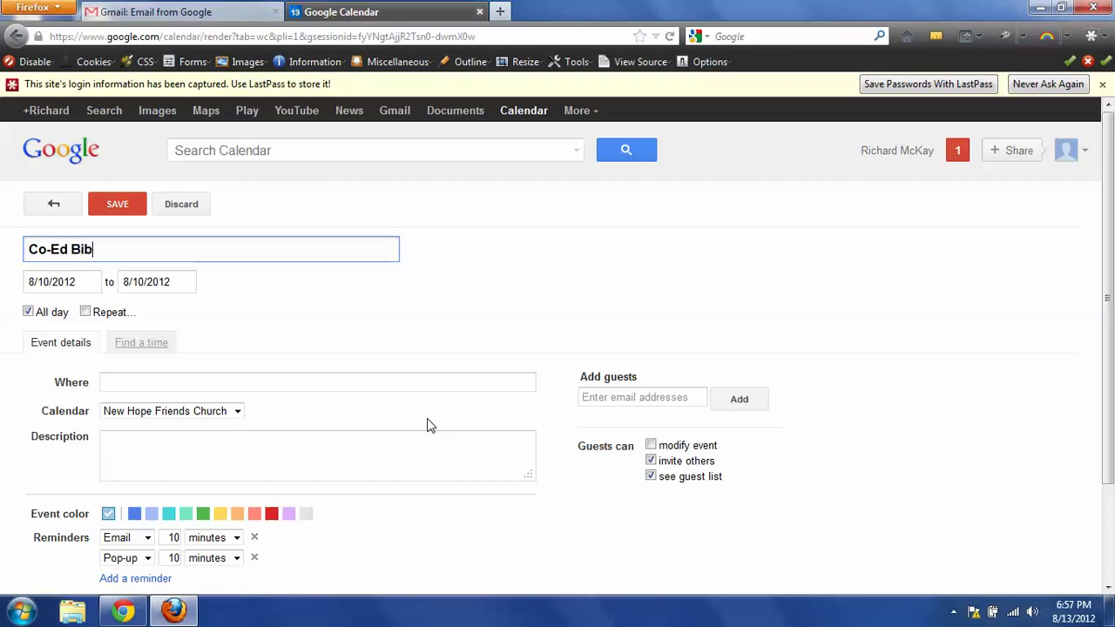
text(le Study)
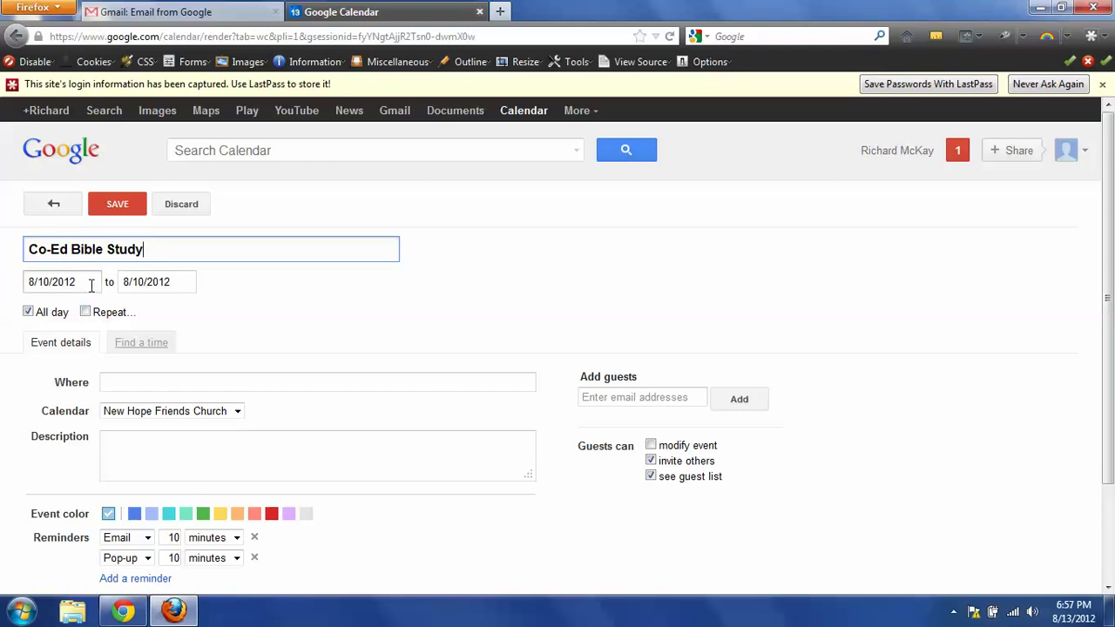
Turn off all-day and set the event to 5:00pm–6:00pm.
click(28, 313)
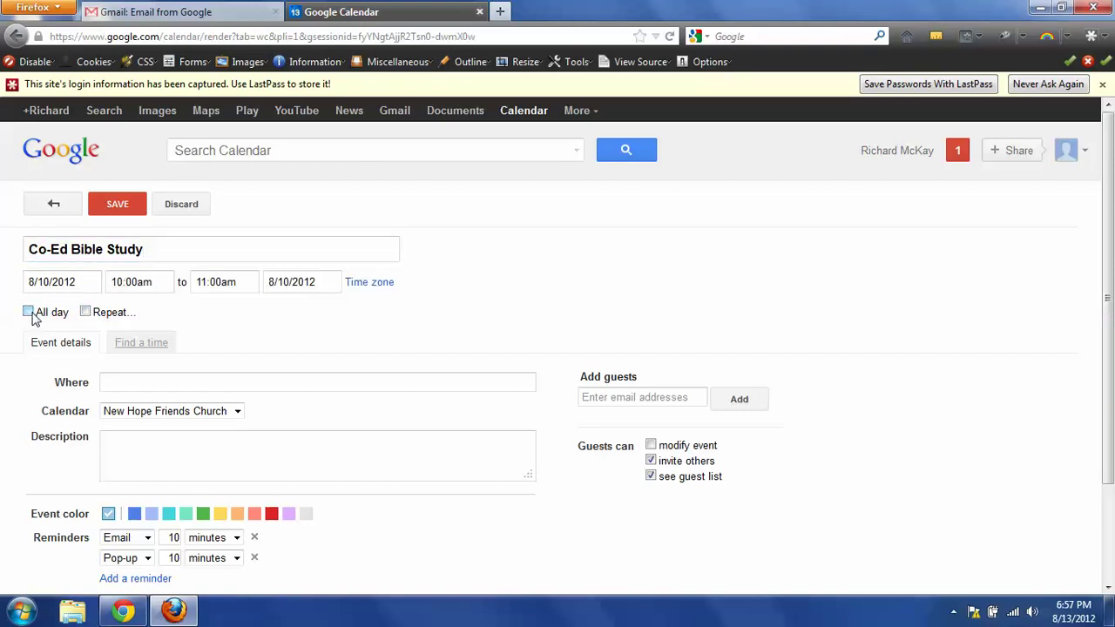
click(171, 281)
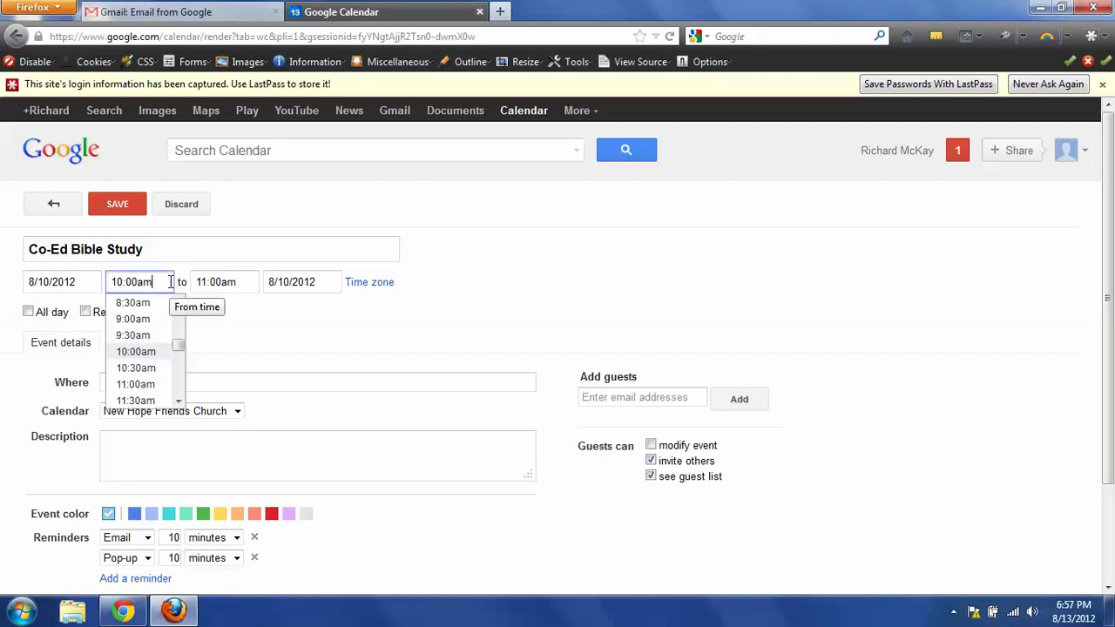
drag(177, 346, 180, 376)
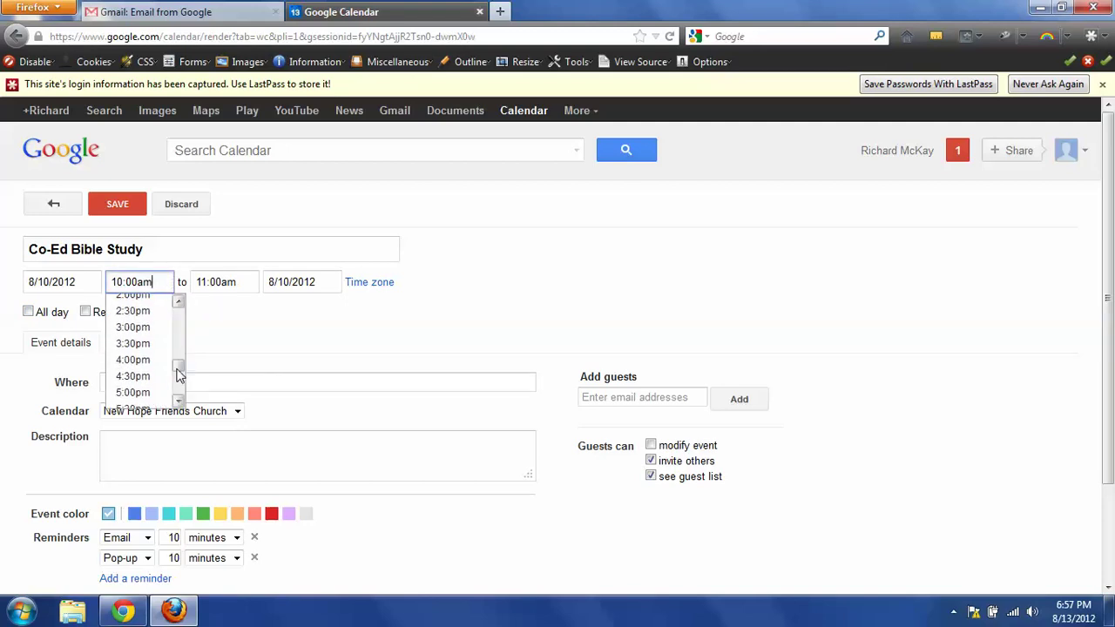
click(142, 391)
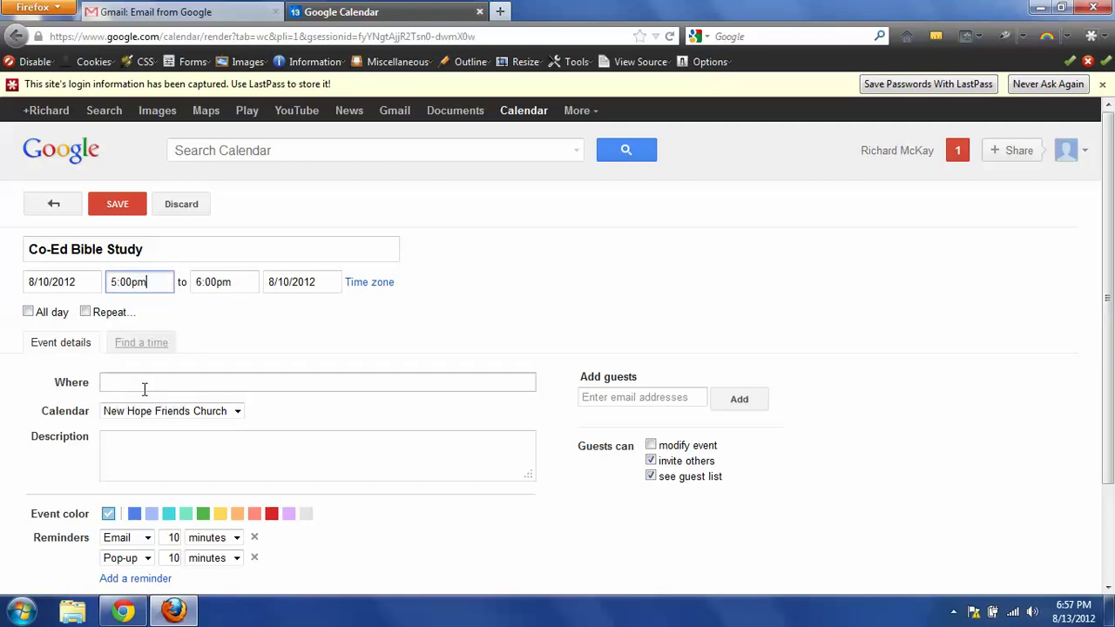
click(84, 311)
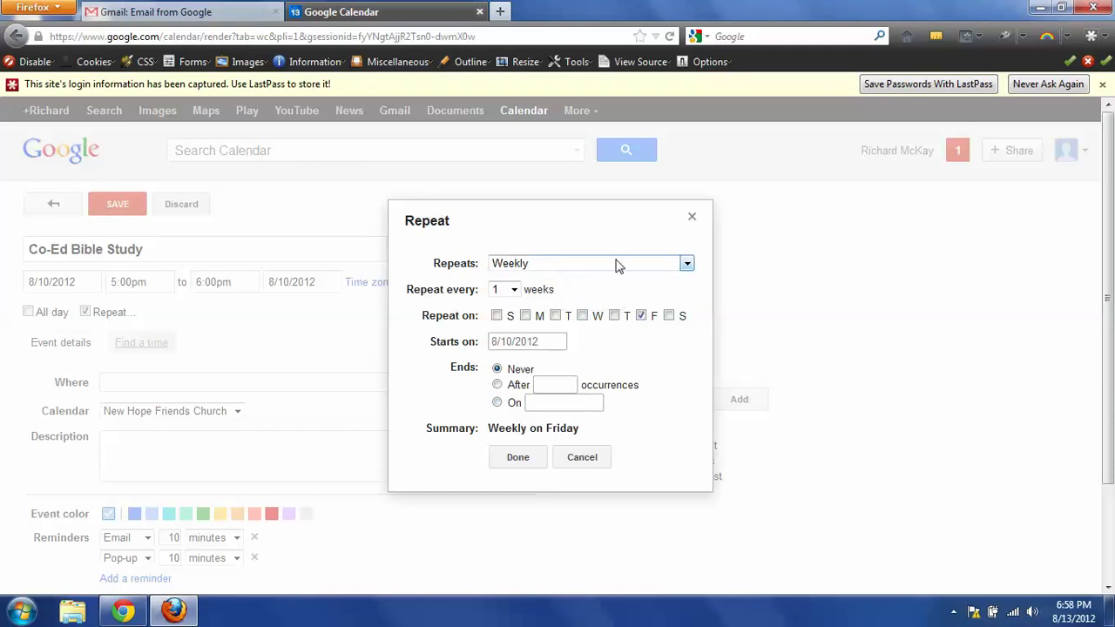
Set the event to repeat Weekly, every 1 week on Friday.
click(688, 264)
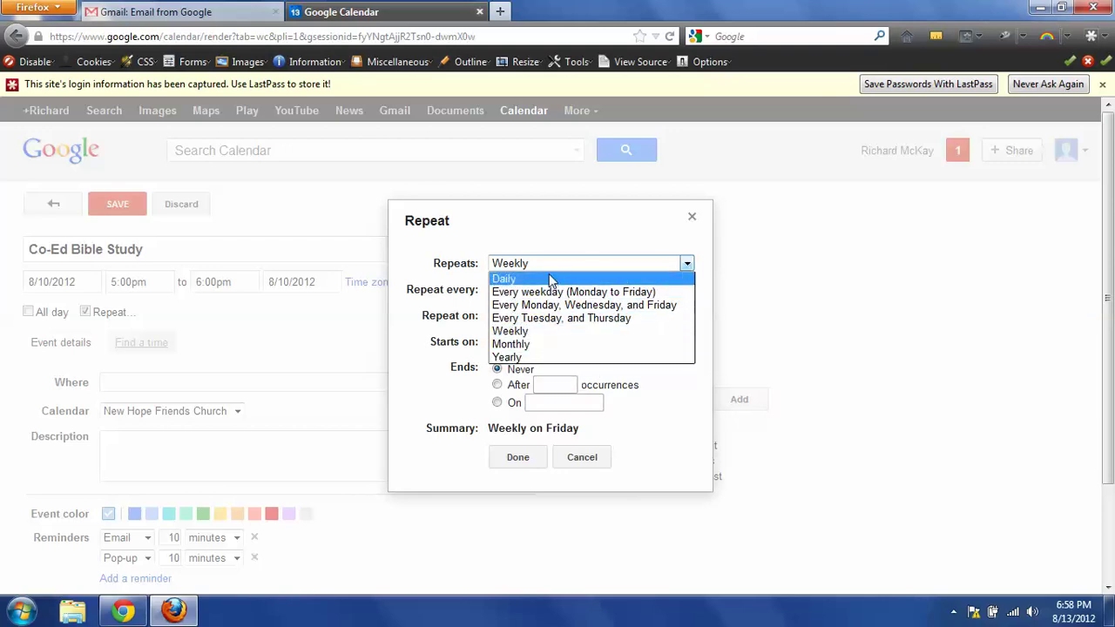
click(582, 232)
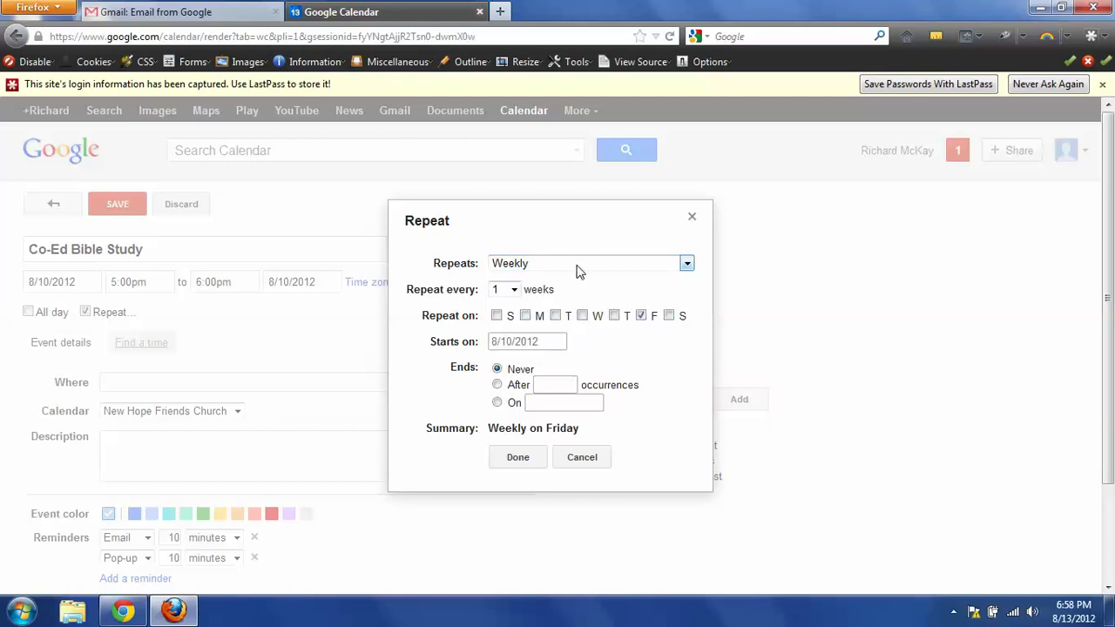
click(514, 291)
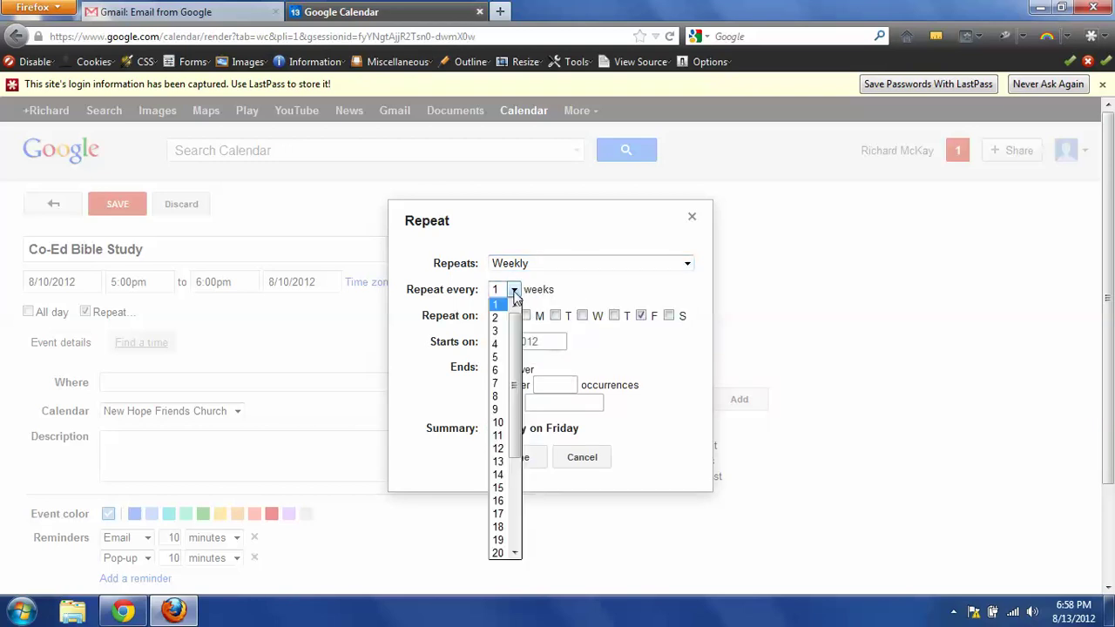
click(514, 294)
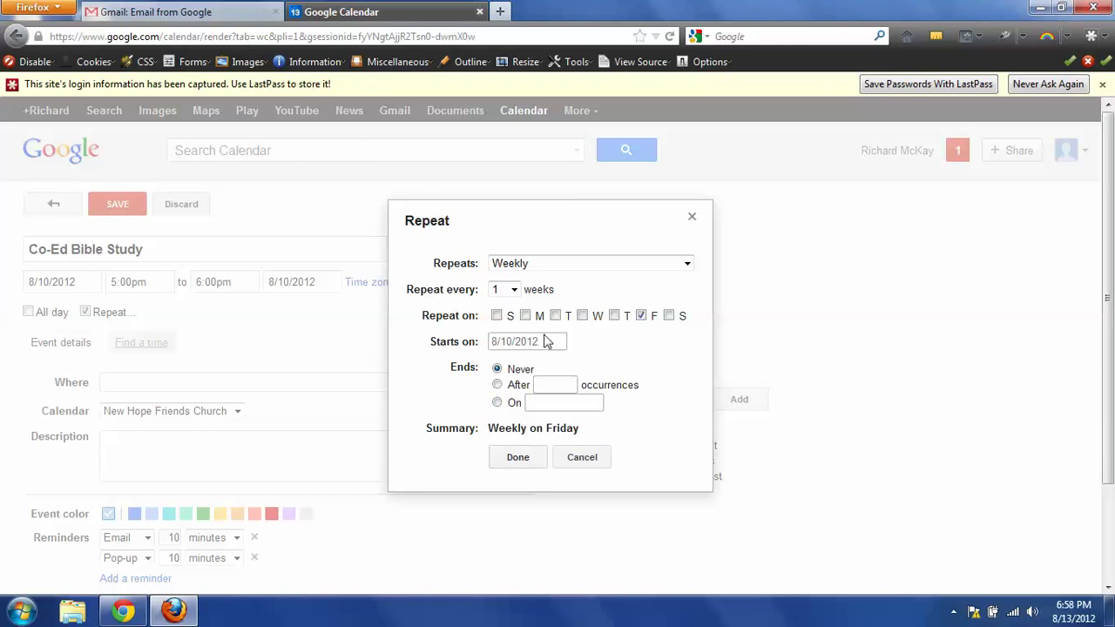
click(518, 459)
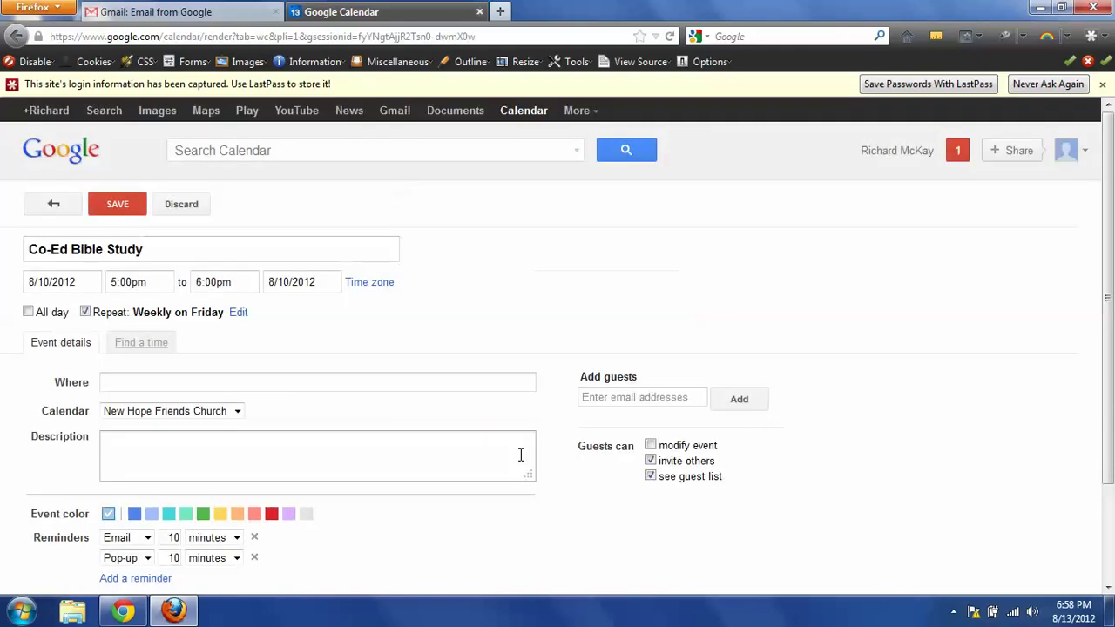
Enter New Hope Friends Church as the location and save the Co-Ed Bible Study.
click(146, 380)
text(New)
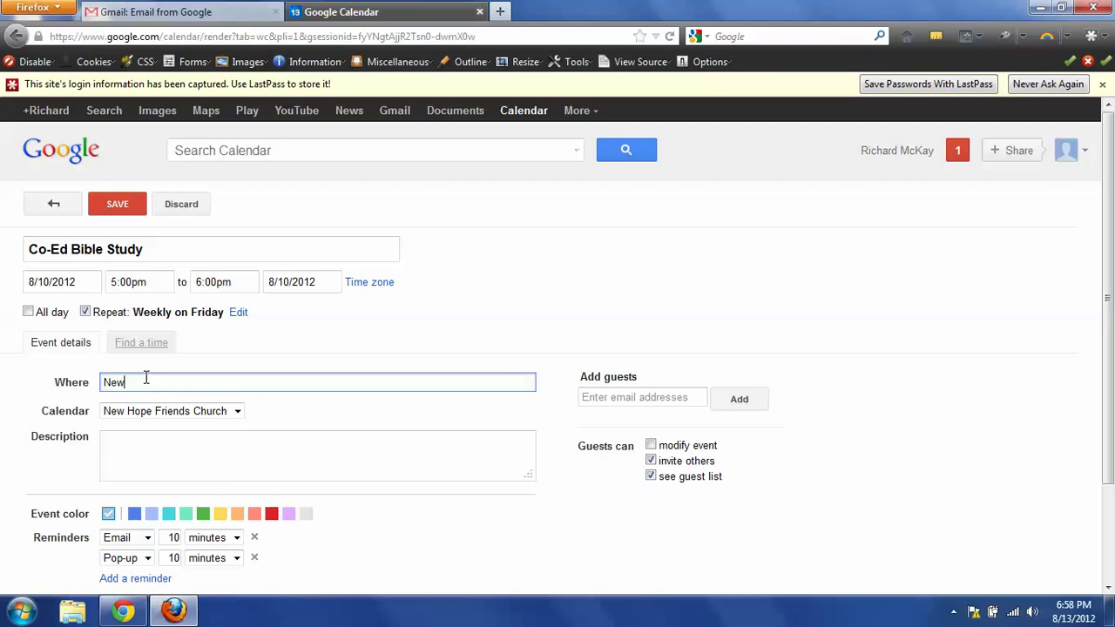
text( Hope Friends Churhc)
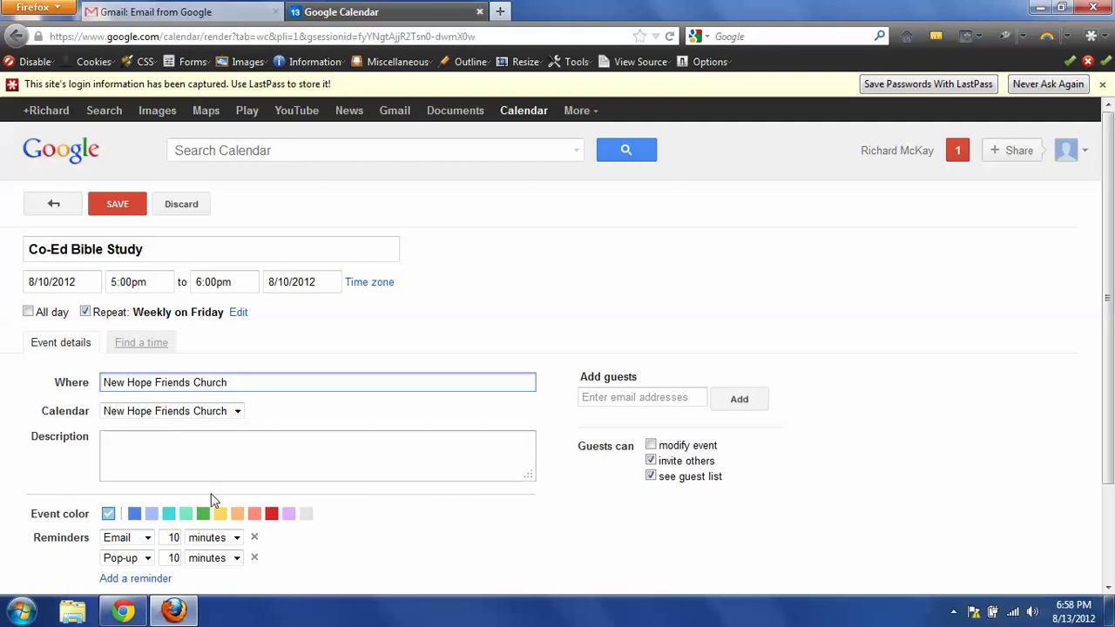
click(117, 206)
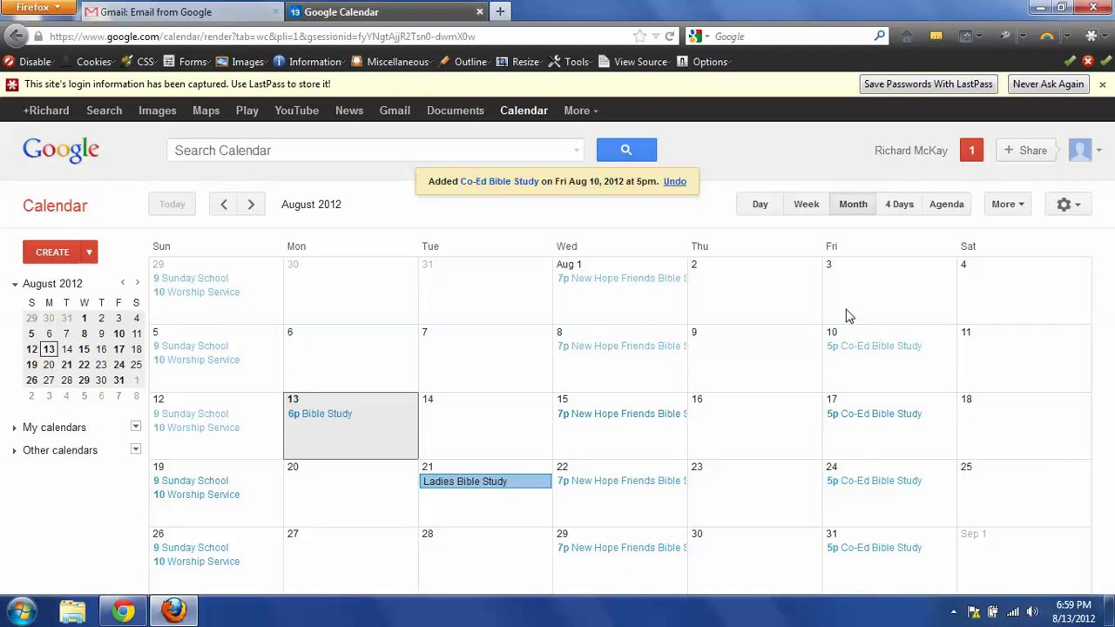
drag(850, 315, 389, 222)
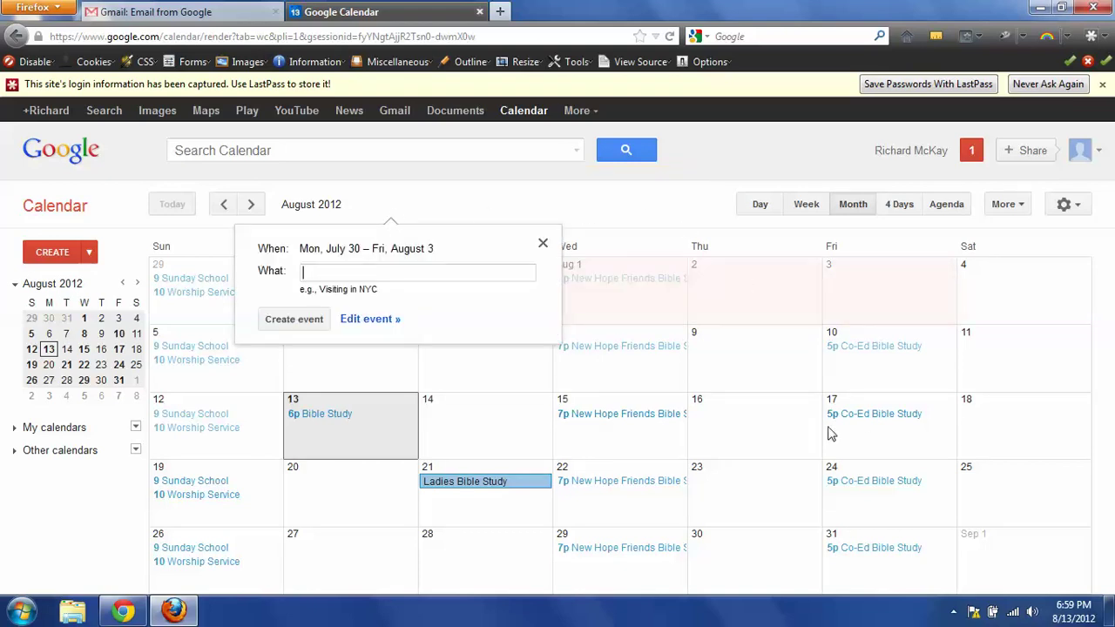
click(607, 213)
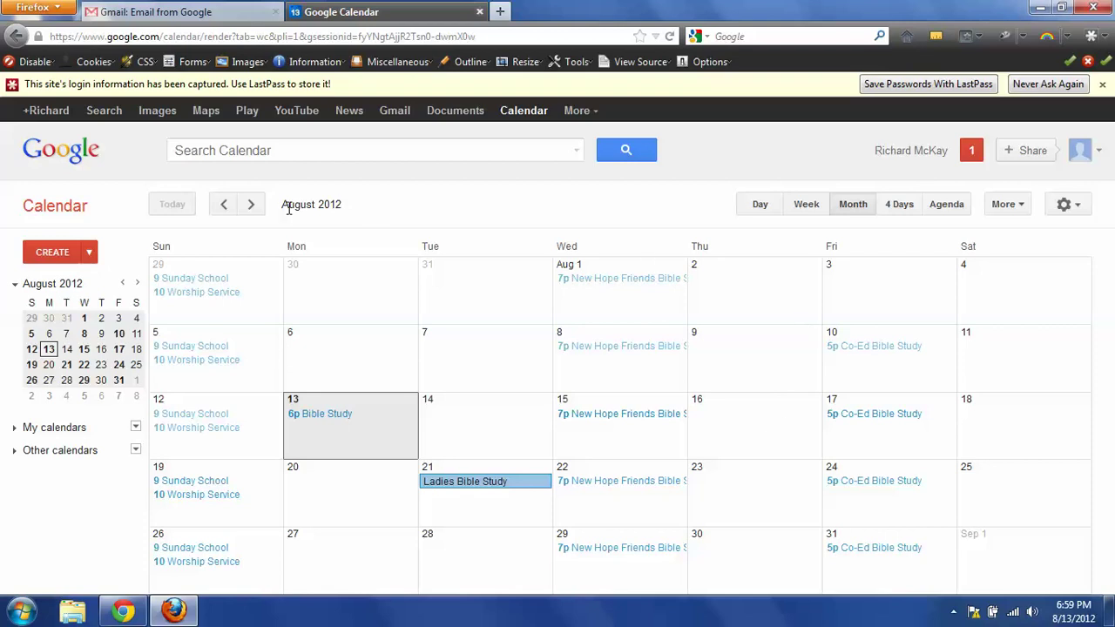
click(252, 205)
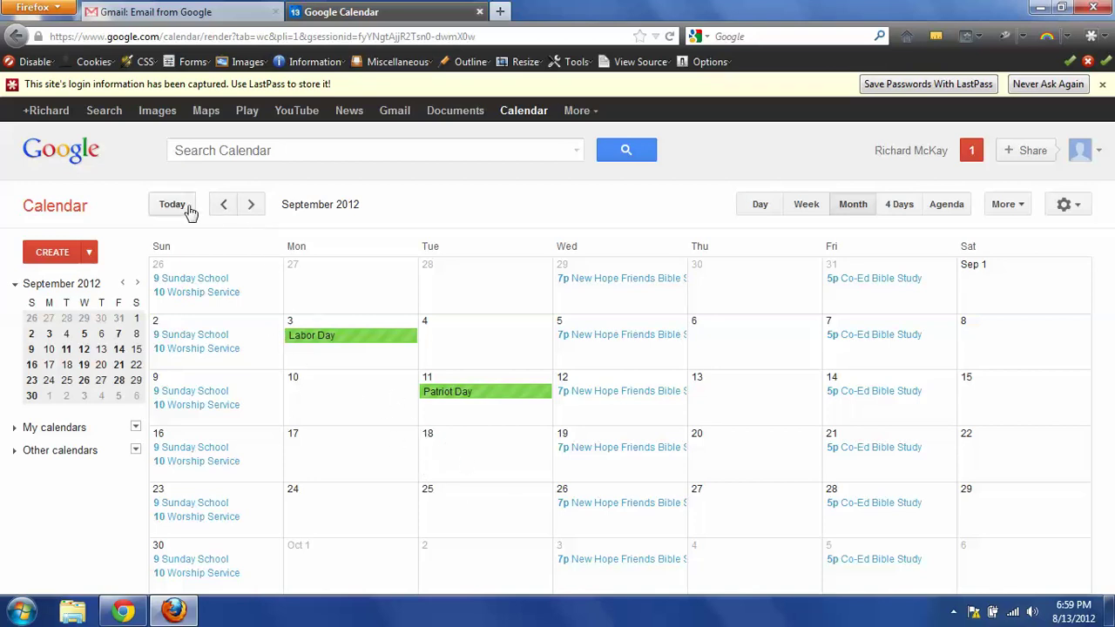
click(252, 205)
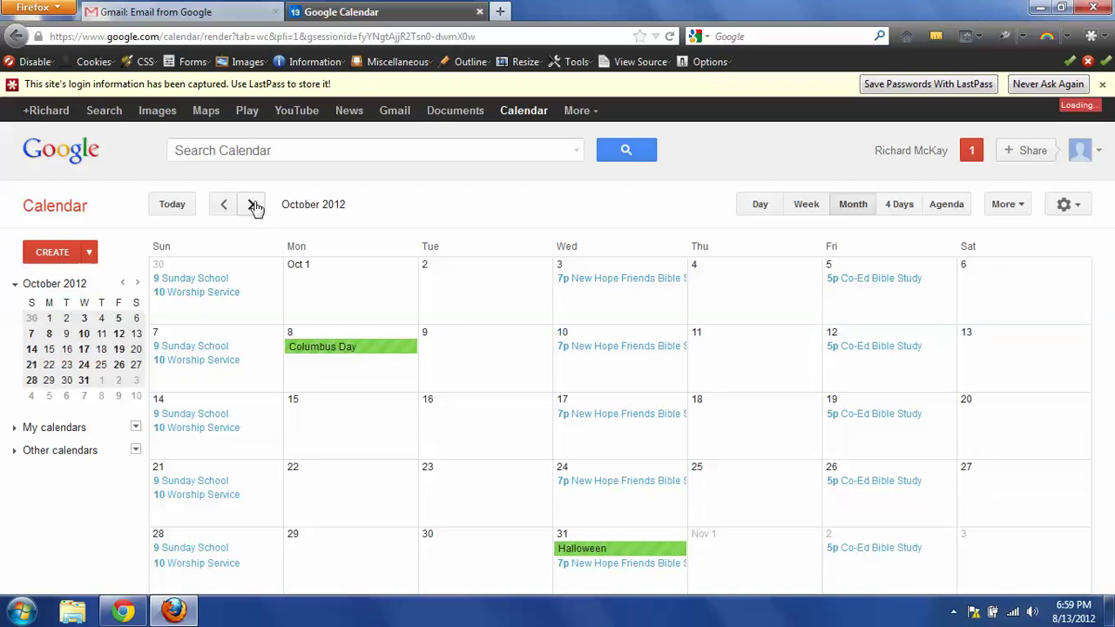
click(253, 205)
click(253, 206)
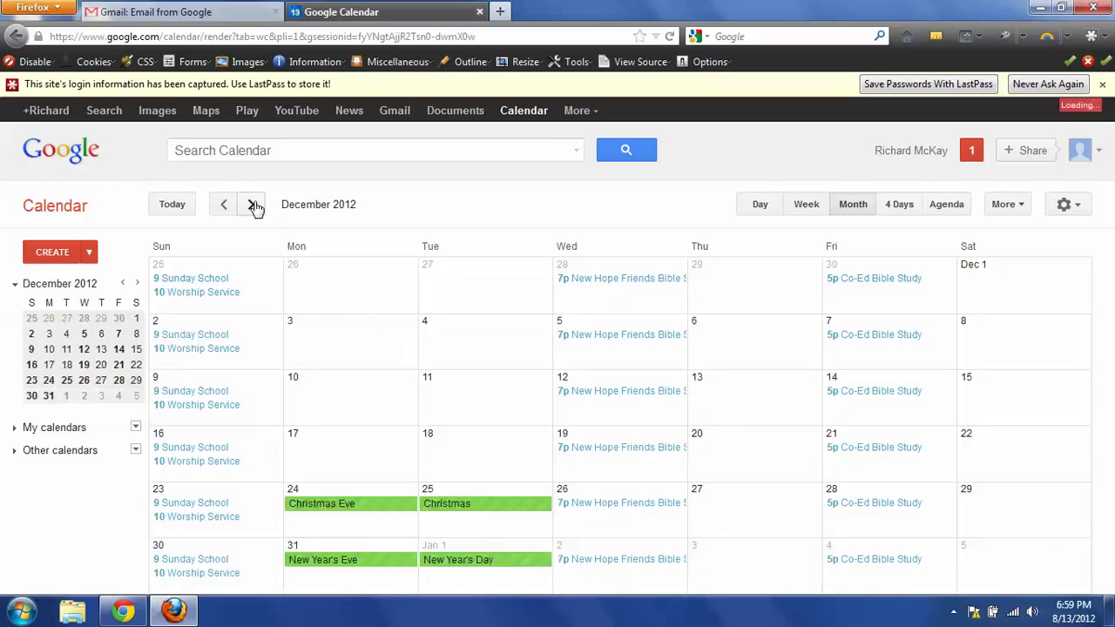
click(252, 206)
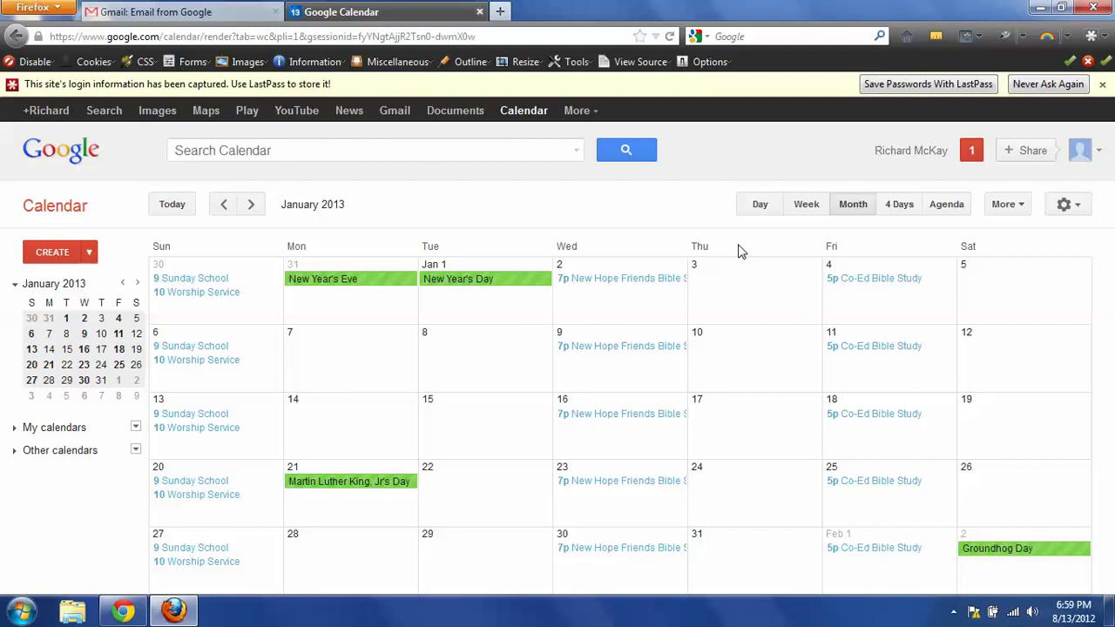
click(183, 213)
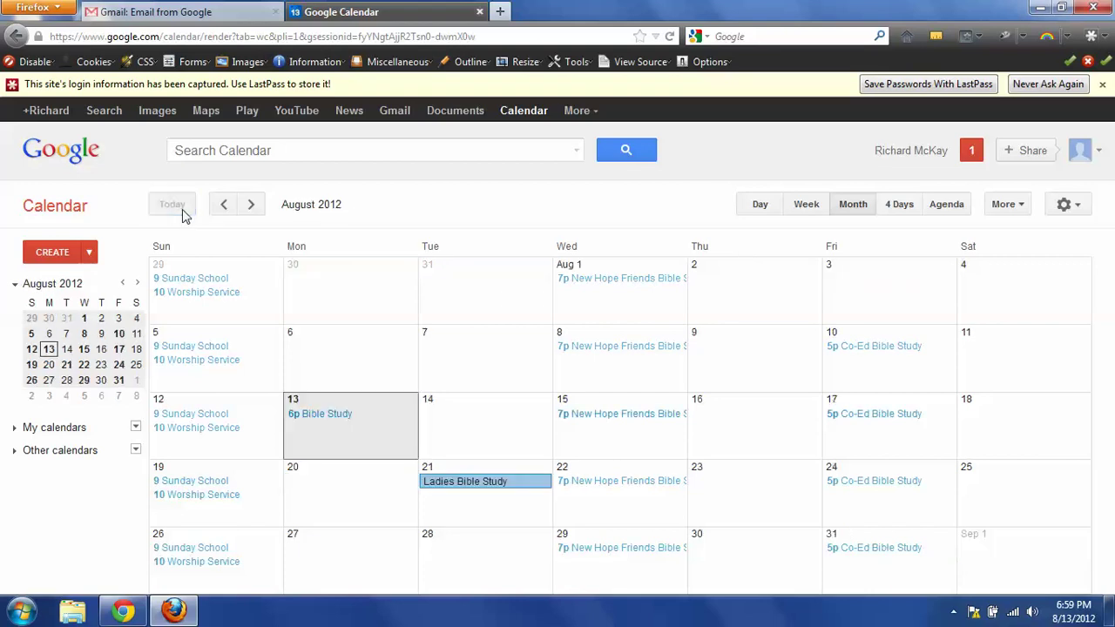